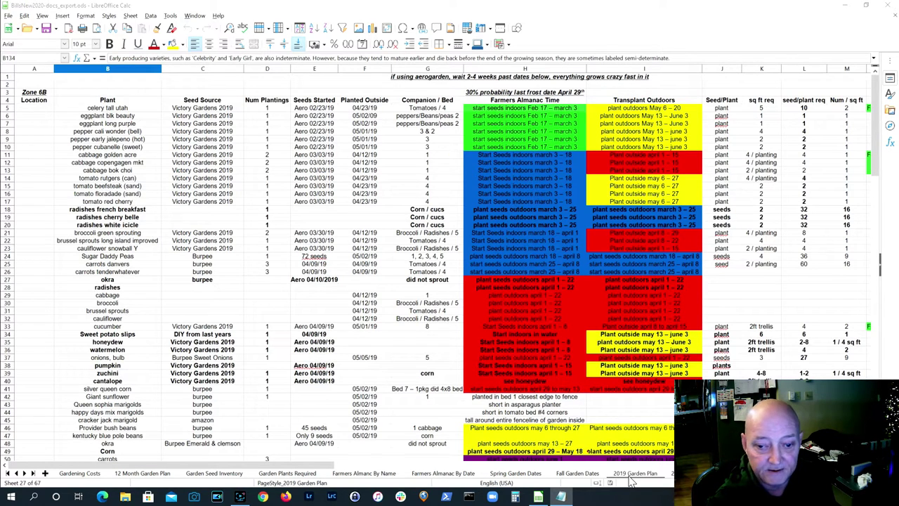
Look through the 2020 Garden Plan, 2021 Garden Plan, KY planting dates and 2020 Orchard Plan sheets.
left_click(670, 472)
key("ctrl+Page_Down")
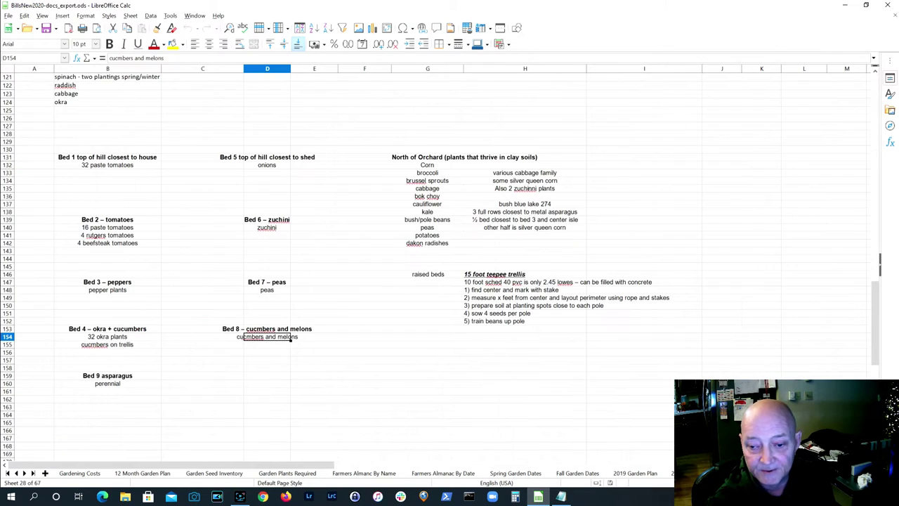
key("ctrl+Page_Down")
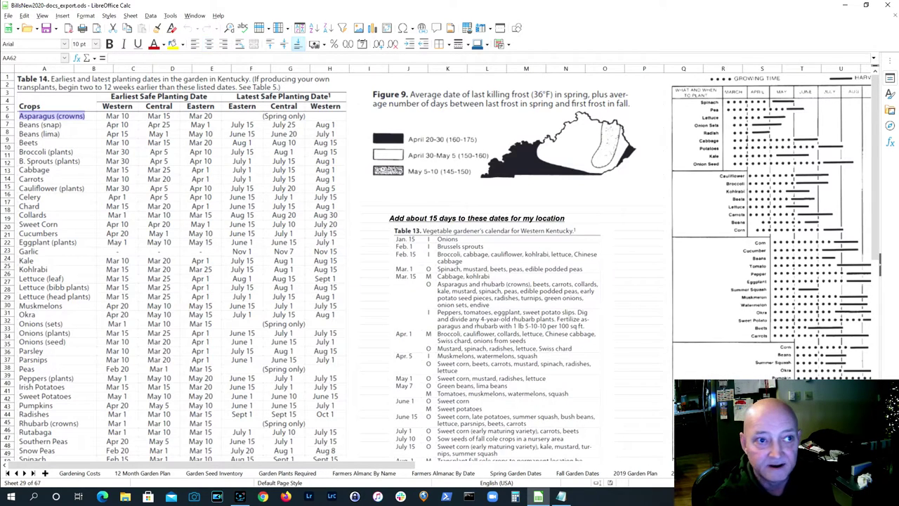
key("ctrl+Page_Down")
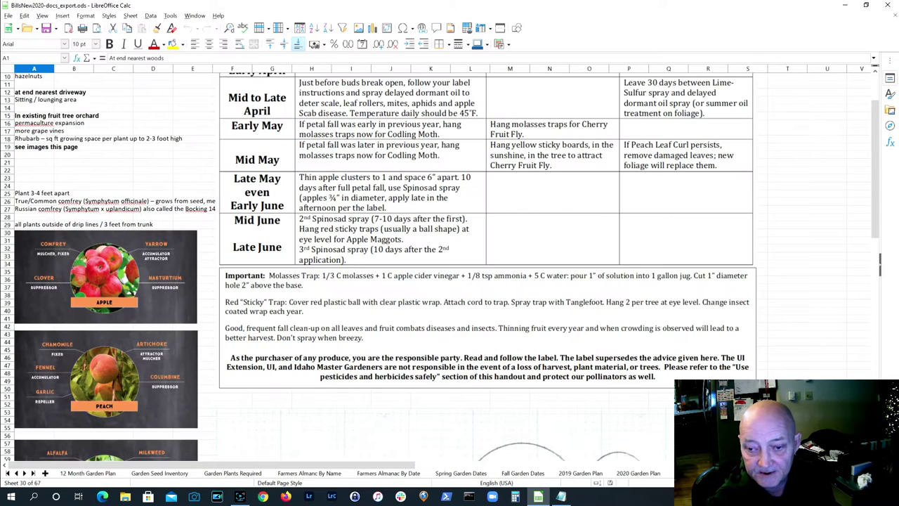
scroll(479, 333, "up", 2)
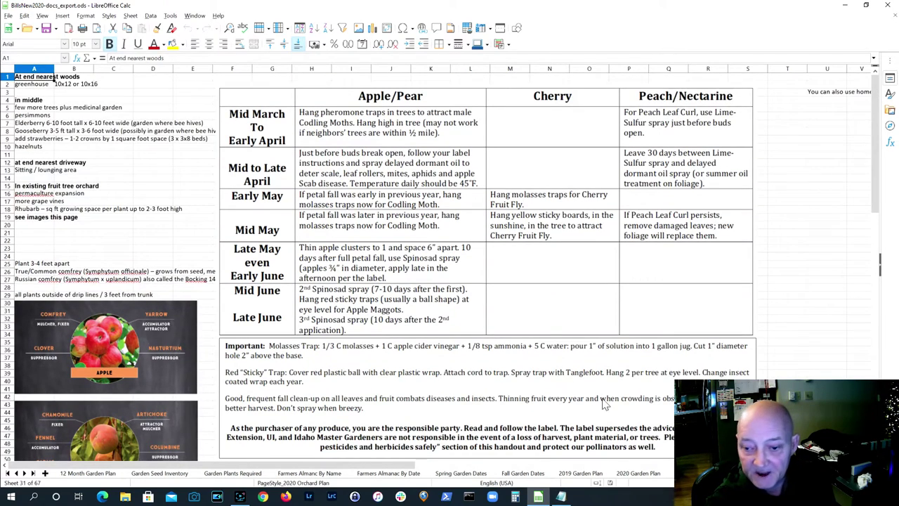
Look through the sheets from Medicinal Plan and Garden Companions to 2020 Orchard Treatment and Cover Crop Calculator.
key("ctrl+Page_Down")
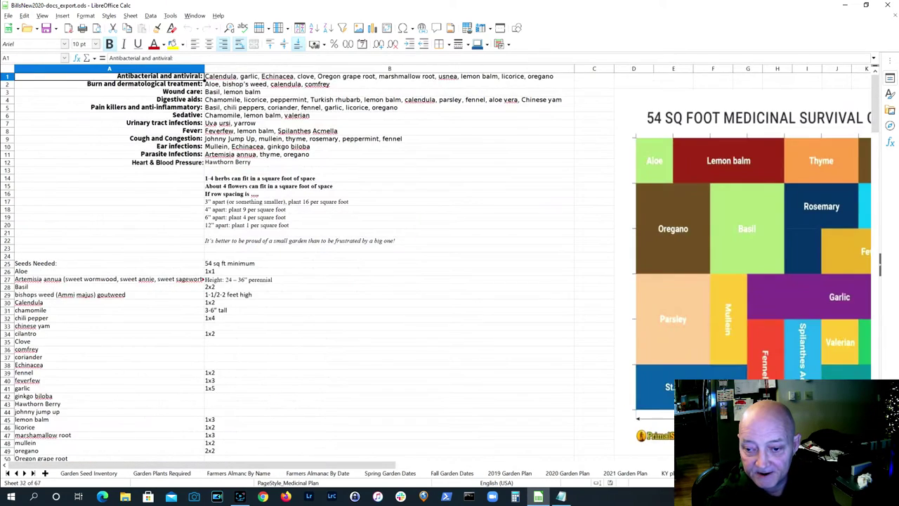
key("ctrl+Page_Down")
key("ctrl+Page_Down")
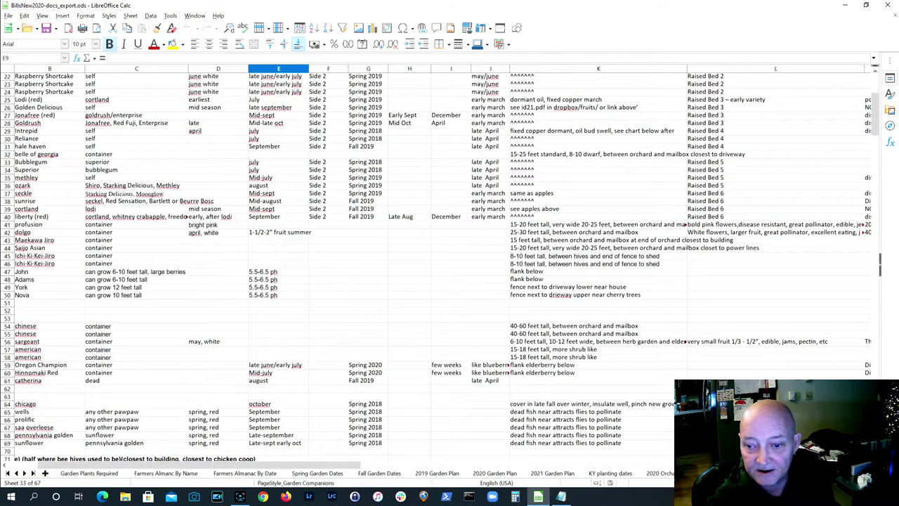
key("ctrl+Page_Down")
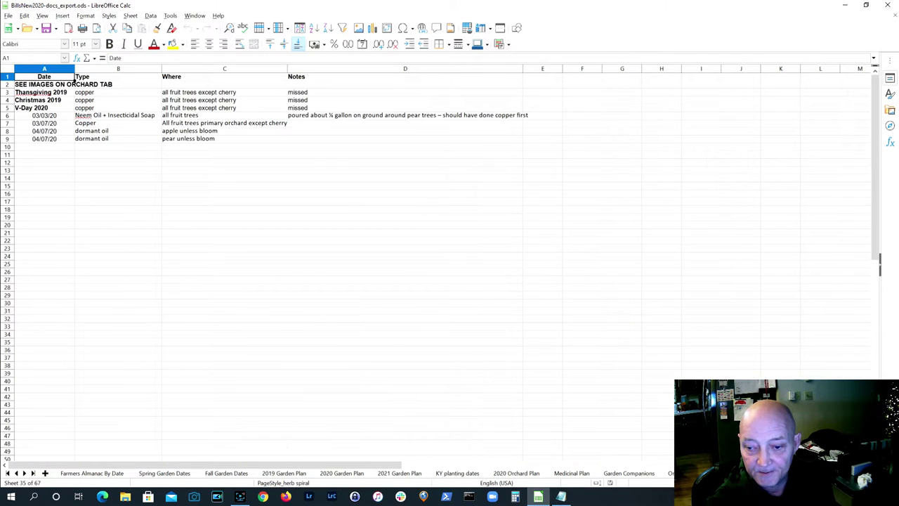
key("ctrl+Page_Down")
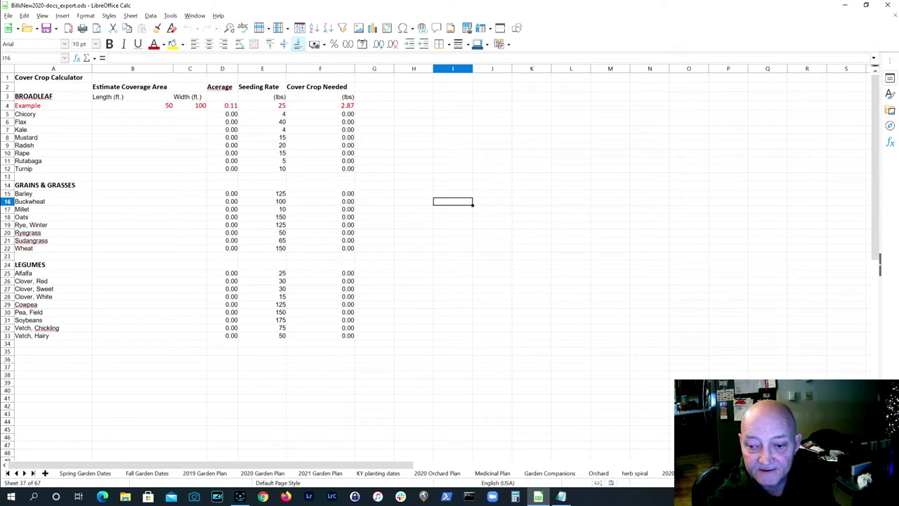
Set the family size to 4 in the How Much To Plant Calculator sheet.
key("ctrl+Page_Down")
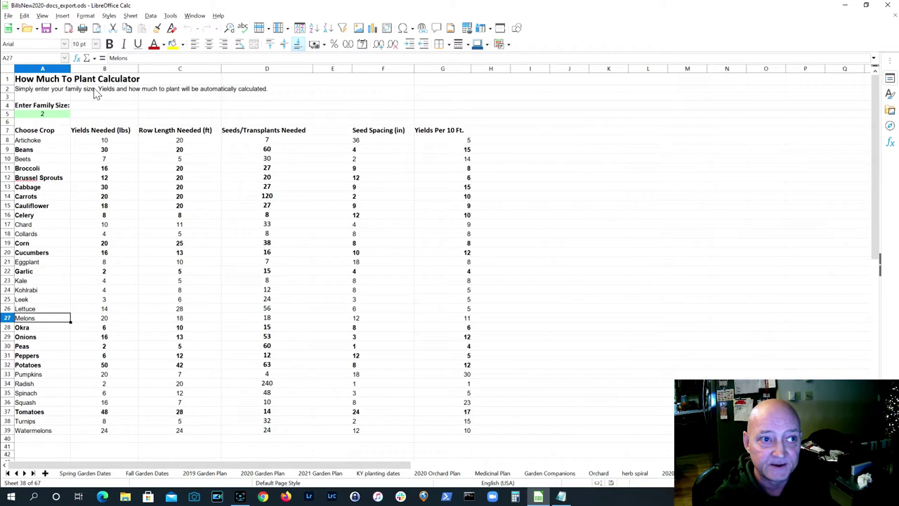
left_click(58, 116)
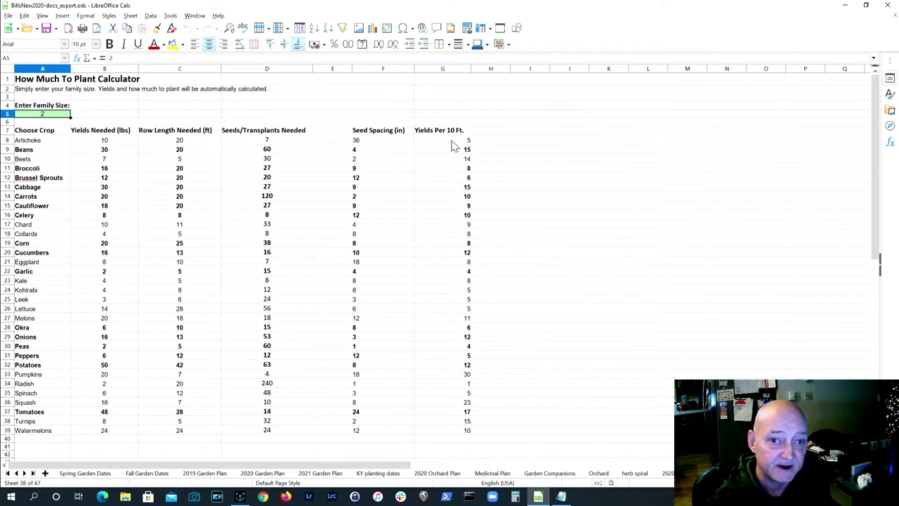
double_click(110, 59)
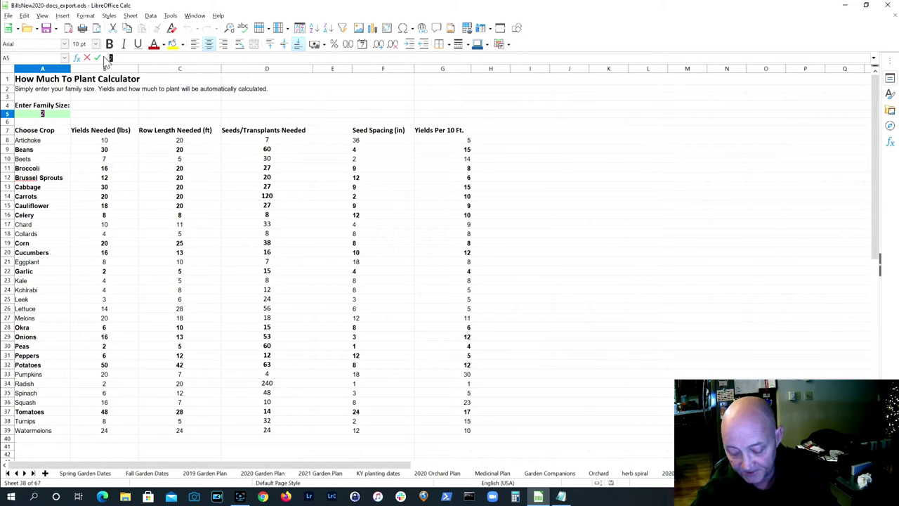
type("4")
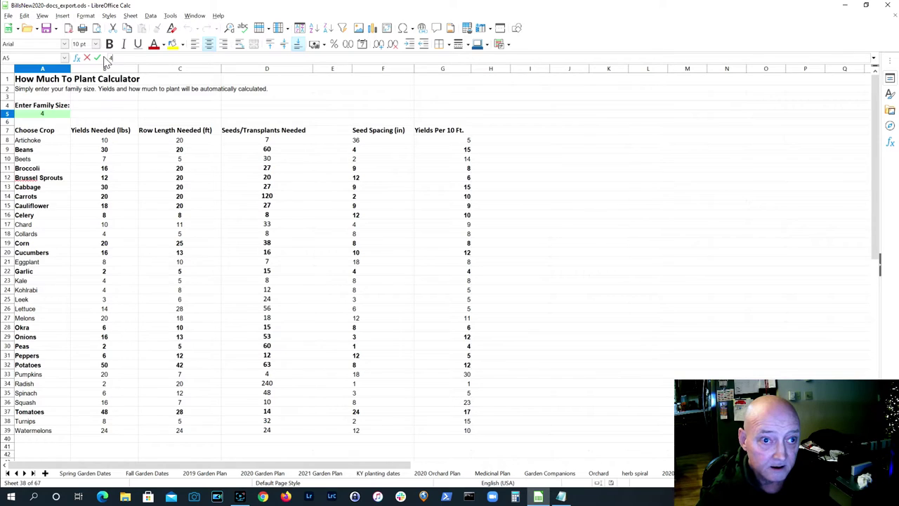
key("Return")
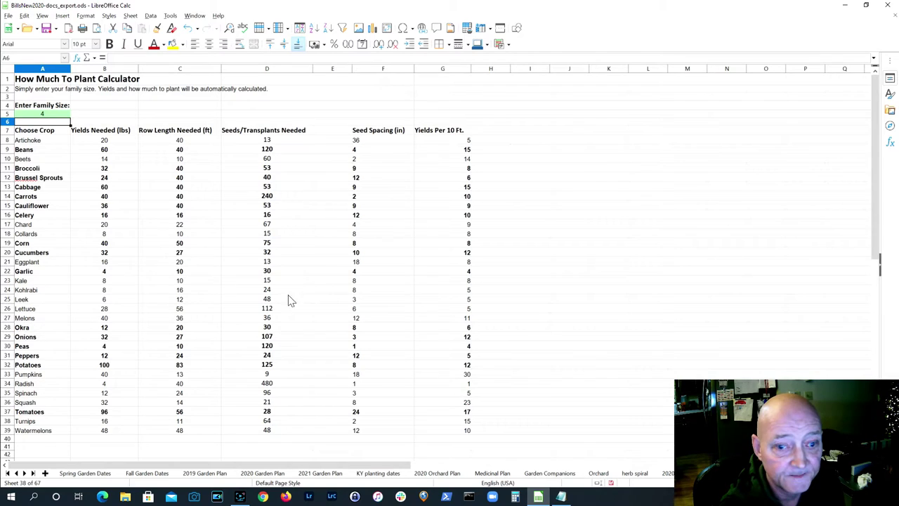
View the Vegetable Yield Calc sheet and the Vegetable Seed Calculator sheet.
scroll(435, 267, "right", 1)
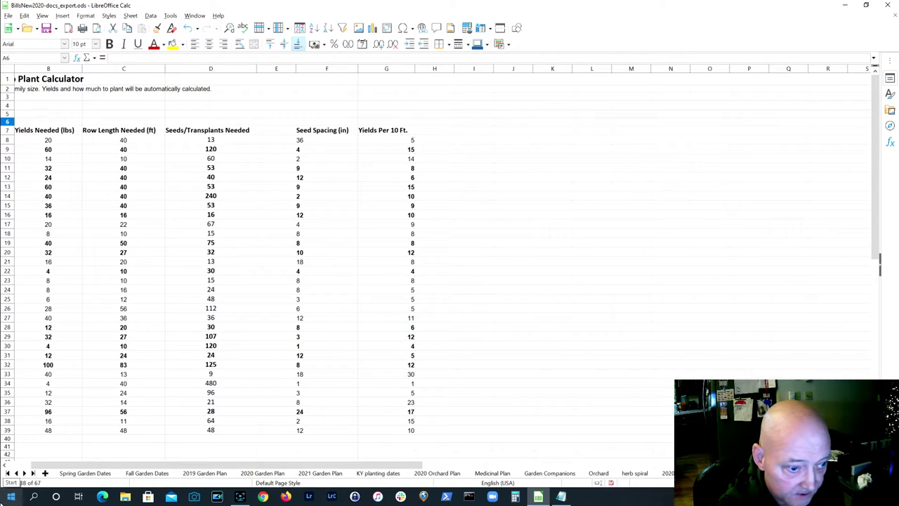
left_click(25, 473)
left_click(25, 474)
left_click(25, 473)
left_click(25, 473)
left_click(24, 474)
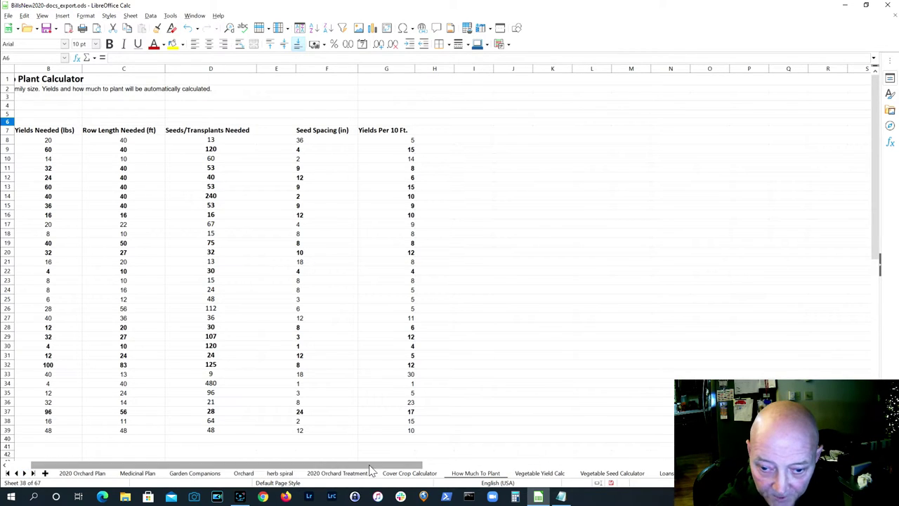
left_click(546, 475)
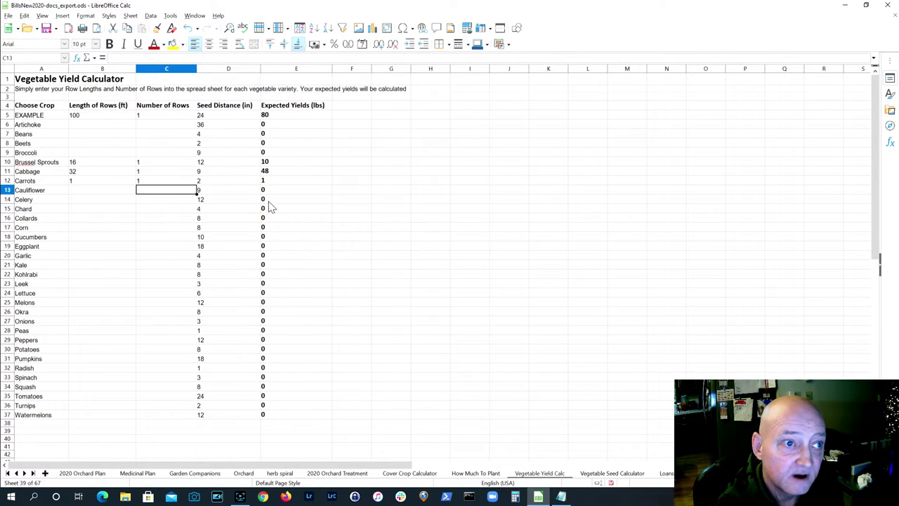
left_click(627, 475)
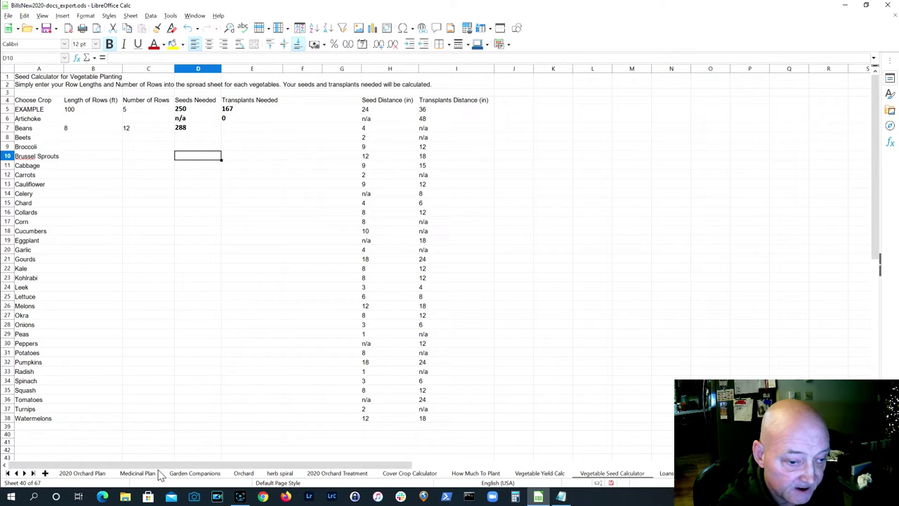
Go back to the earlier sheets and view Fall Garden Dates and Spring Garden Dates.
left_click(17, 474)
left_click(17, 474)
left_click(17, 475)
left_click(17, 474)
left_click(16, 475)
left_click(17, 474)
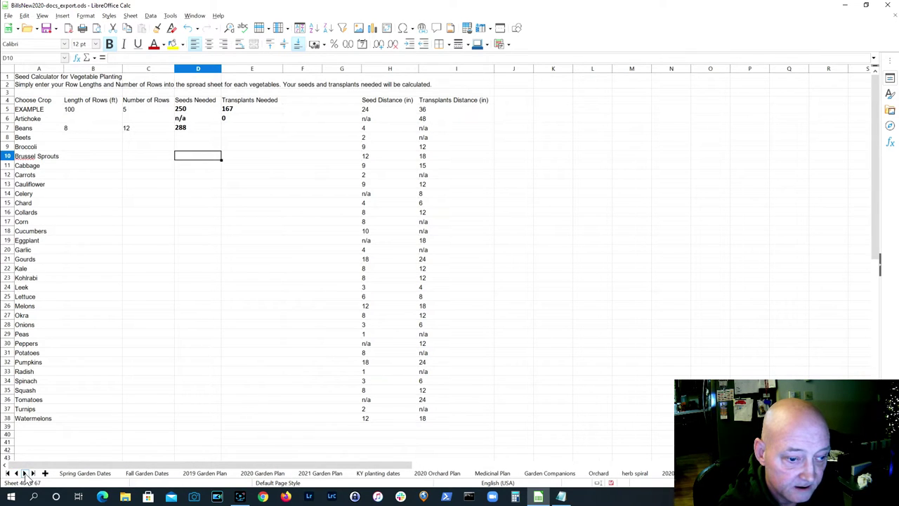
left_click(132, 476)
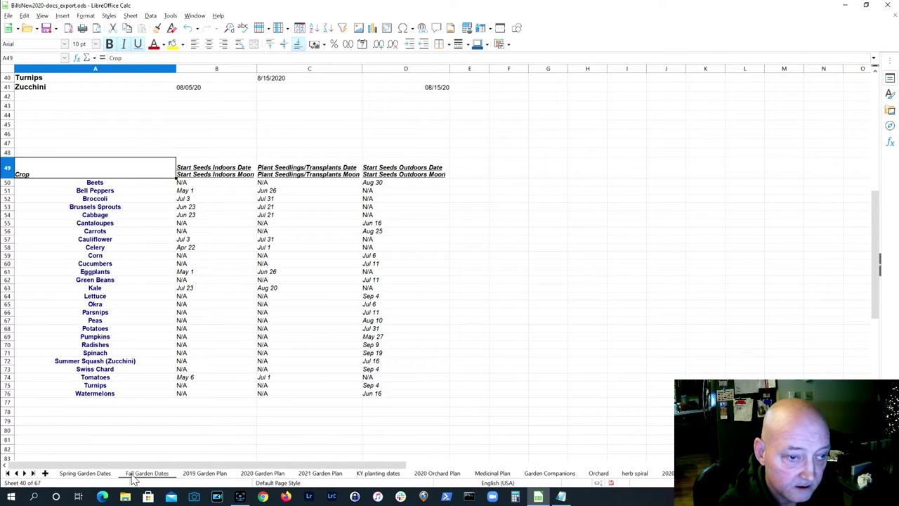
left_click(90, 475)
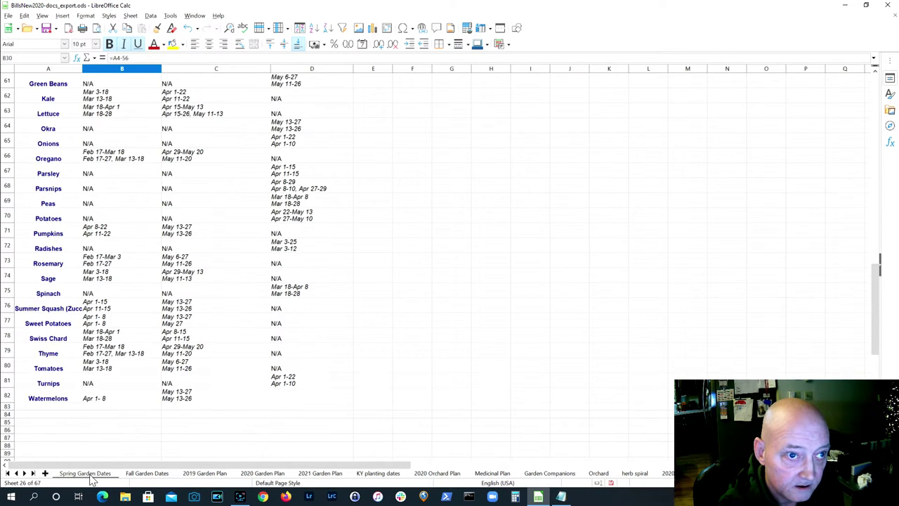
View the Garden Plants Required sheet and compare it with the Farmers Almanc By Name sheet.
left_click(17, 474)
left_click(17, 474)
left_click(15, 474)
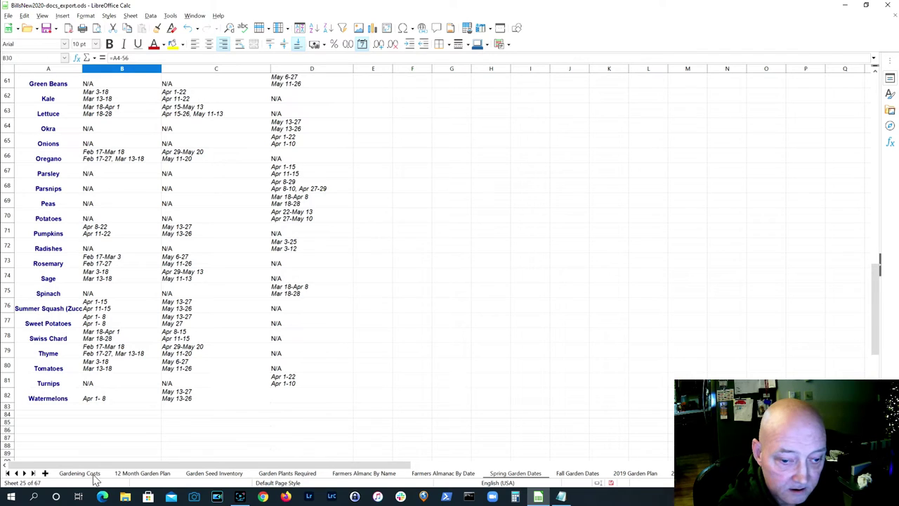
left_click(299, 474)
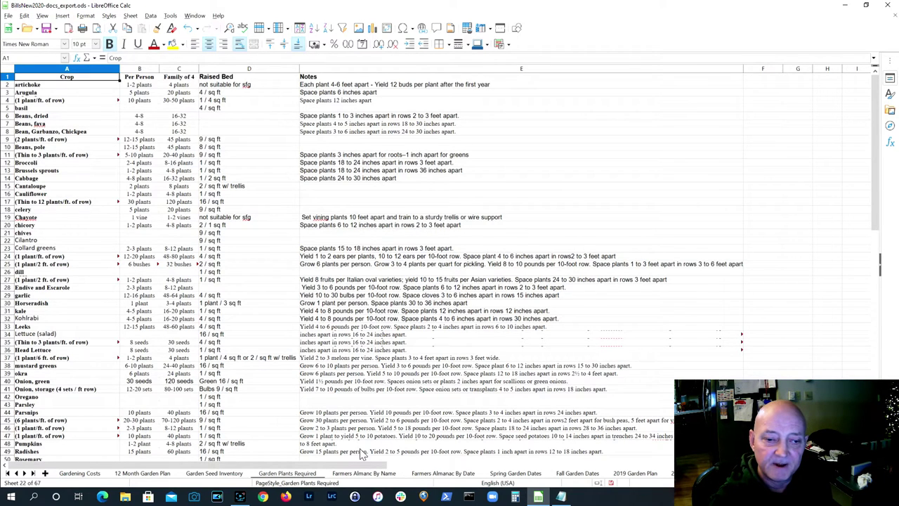
left_click(361, 474)
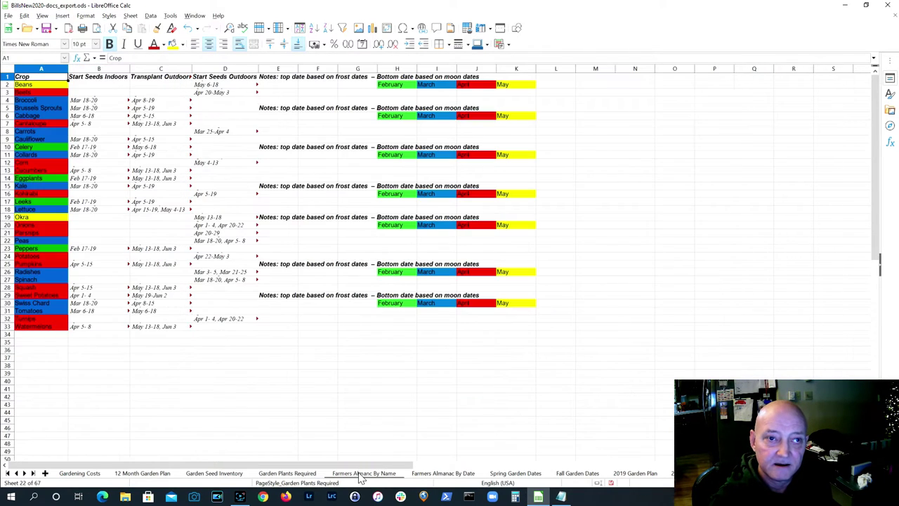
left_click(303, 474)
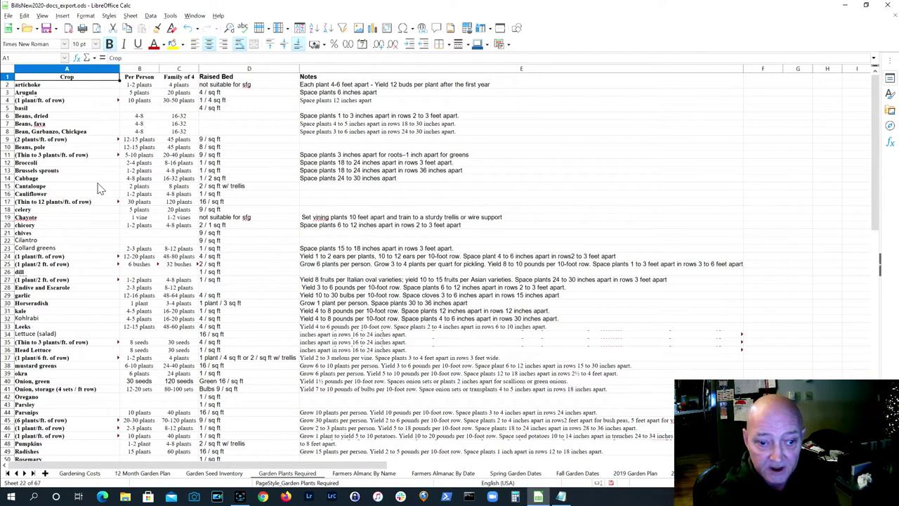
Check the indoor seed-starting dates for broccoli, Brussels sprouts and cabbage in Farmers Almanc By Name, and glance at Farmers Almanac By Date.
left_click(362, 473)
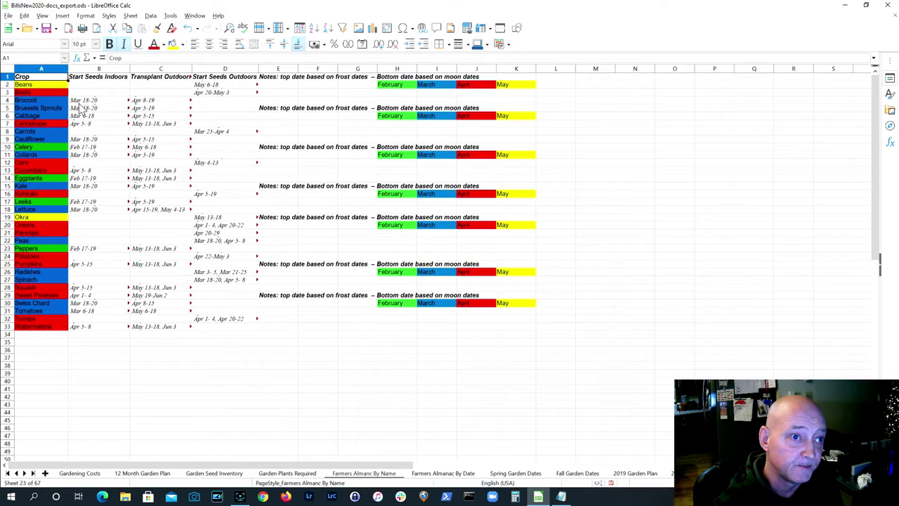
left_click(81, 103)
key("Down")
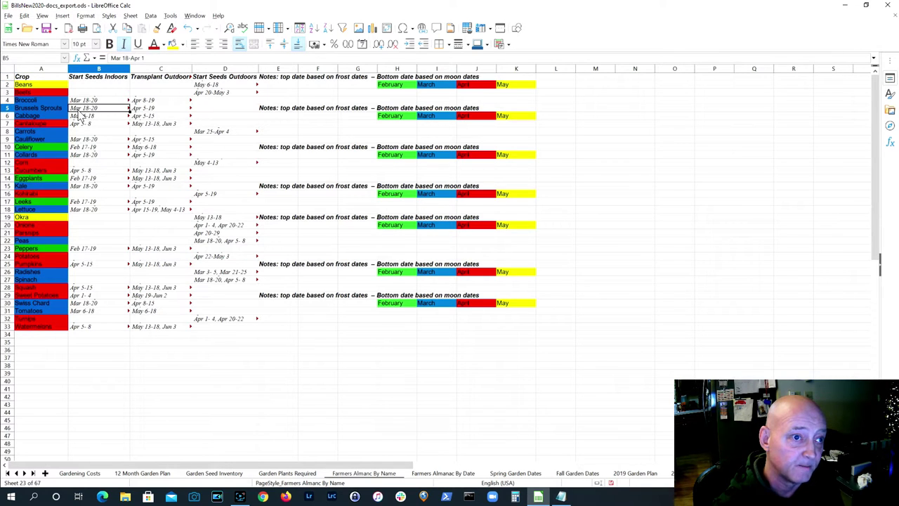
key("Down")
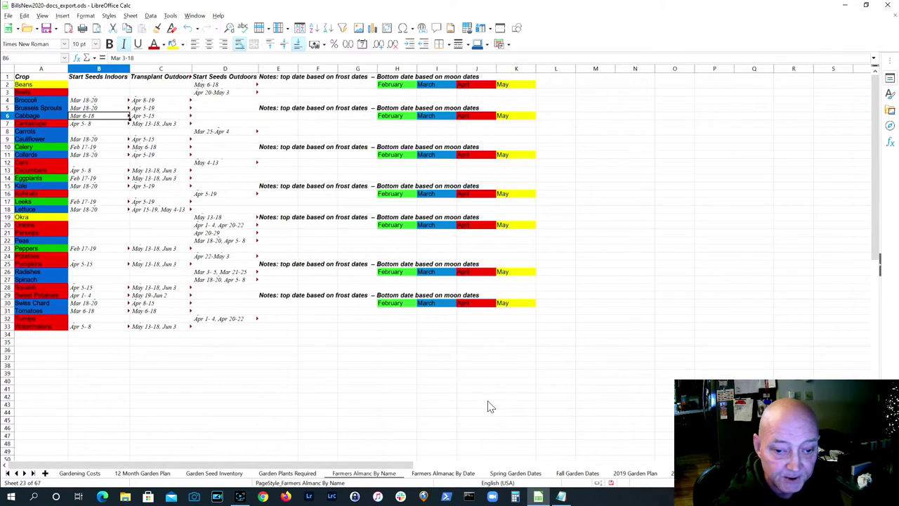
left_click(437, 475)
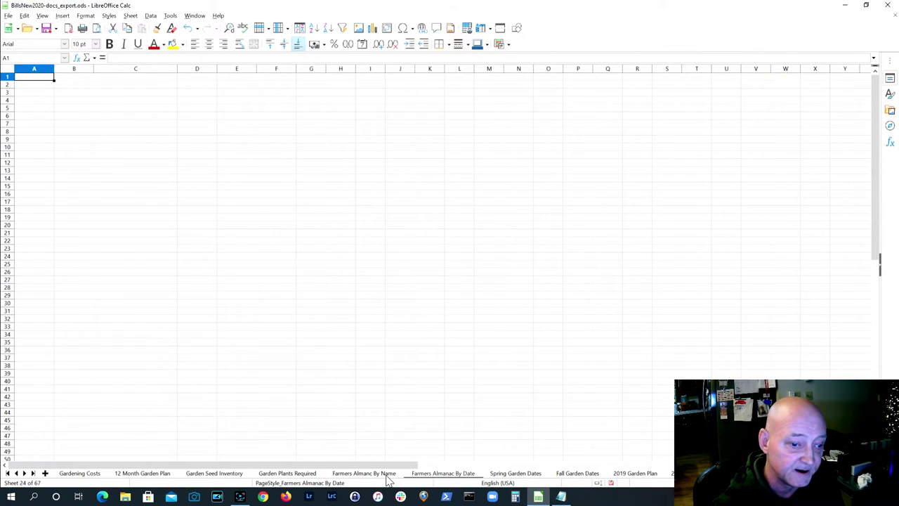
left_click(364, 474)
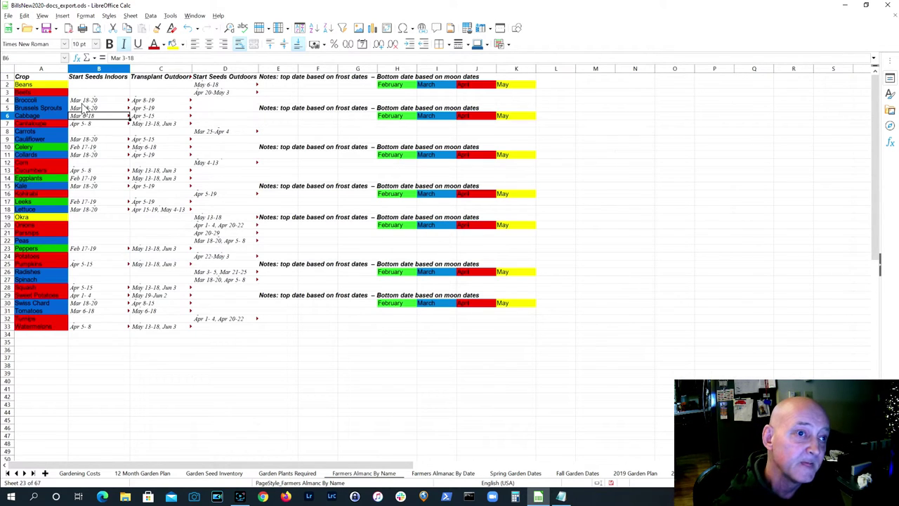
View the 12 Month Garden Plan and Garden Seed Inventory sheets, then return to Farmers Almanc By Name.
left_click(144, 474)
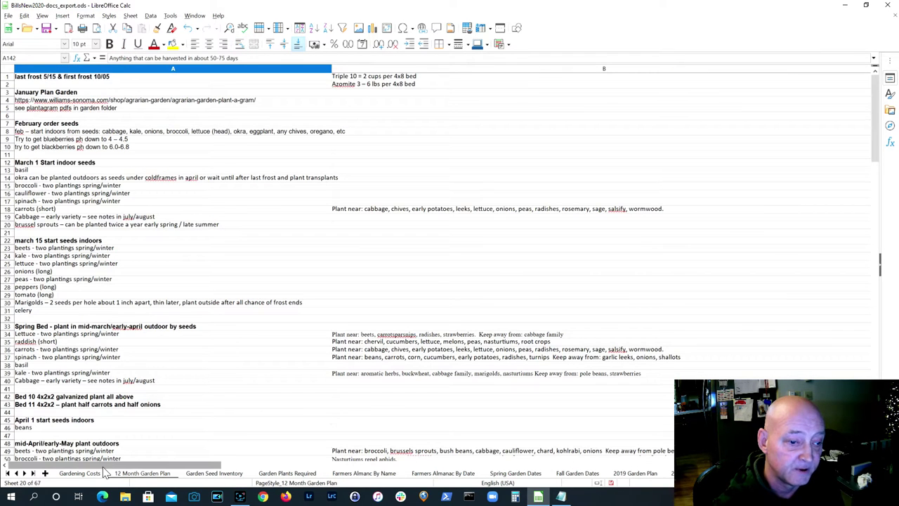
left_click(213, 475)
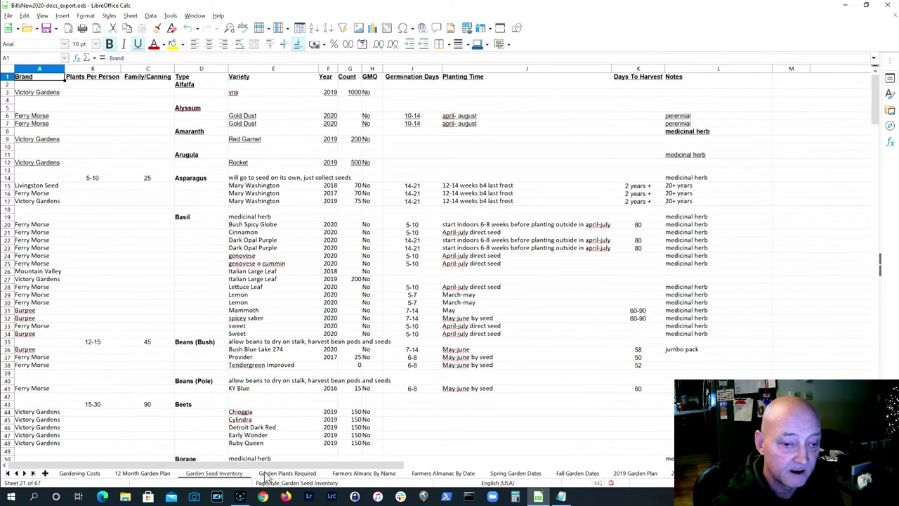
left_click(286, 474)
left_click(365, 474)
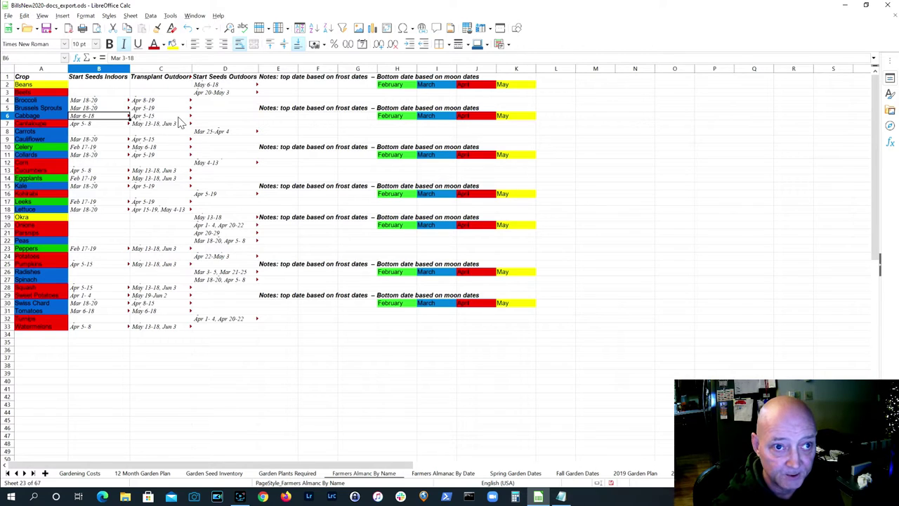
Look up the per-person plant quantity for artichoke in the Garden Plants Required sheet.
left_click(288, 473)
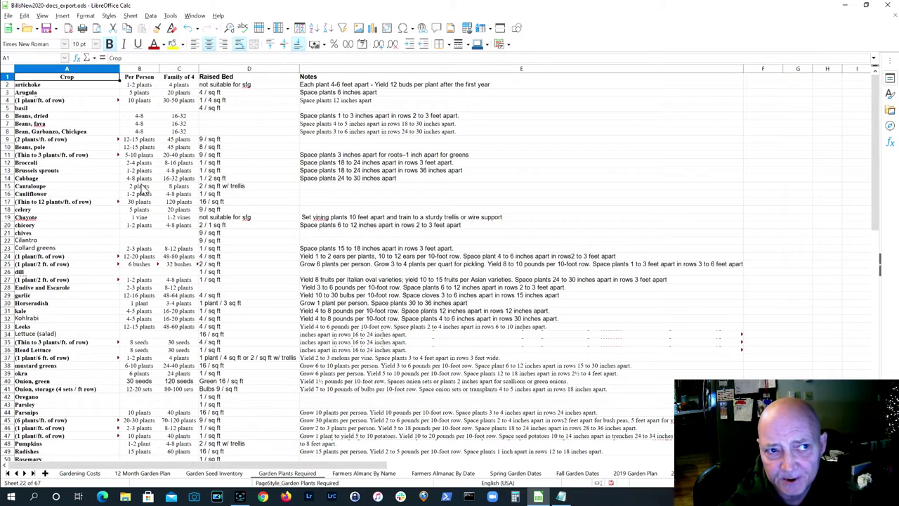
left_click(93, 87)
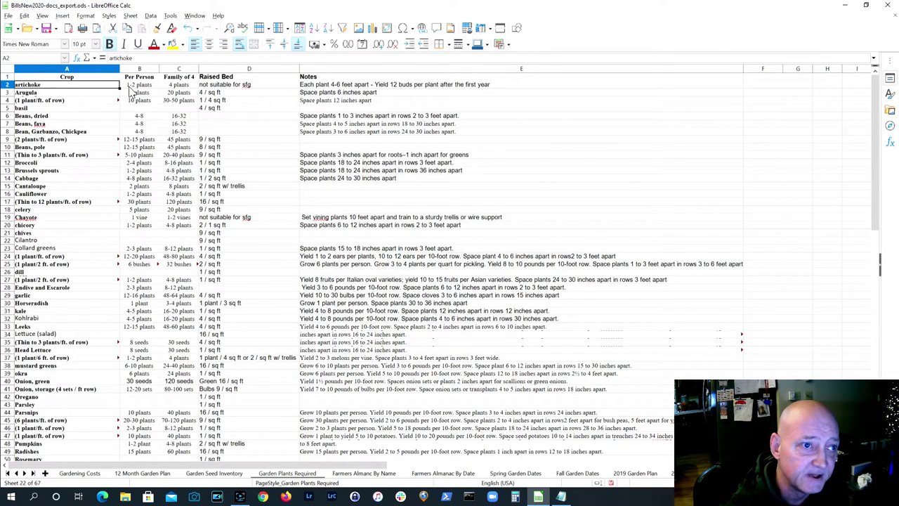
left_click(133, 88)
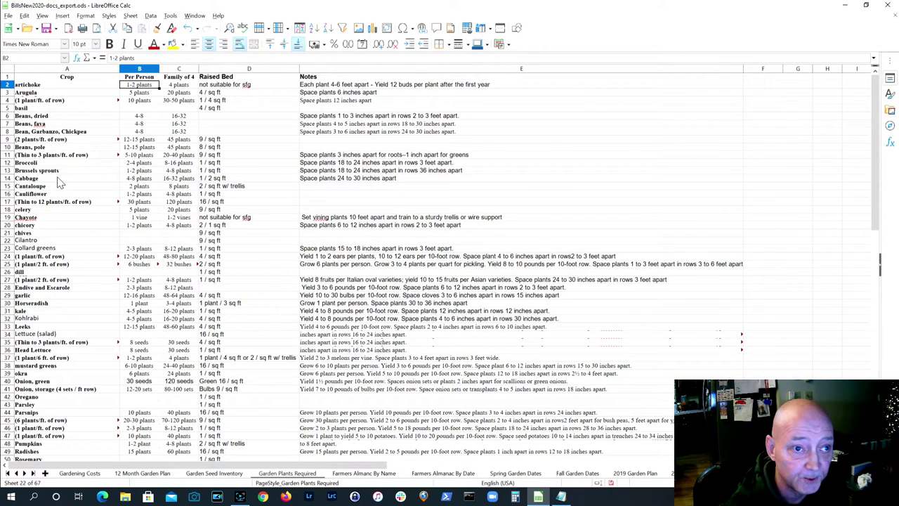
Check artichoke's family-of-four quantity and raised bed suitability, and look through the other crops in the Garden Plants Required sheet.
left_click(182, 87)
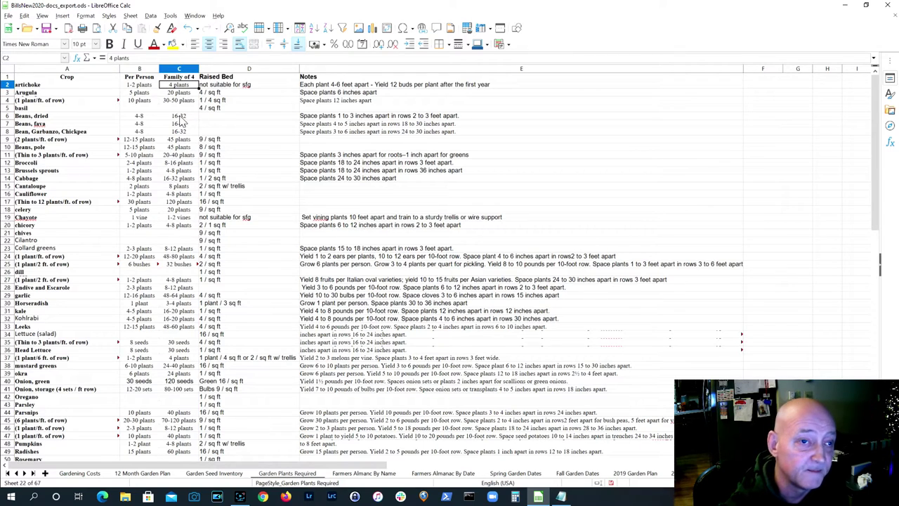
left_click(215, 88)
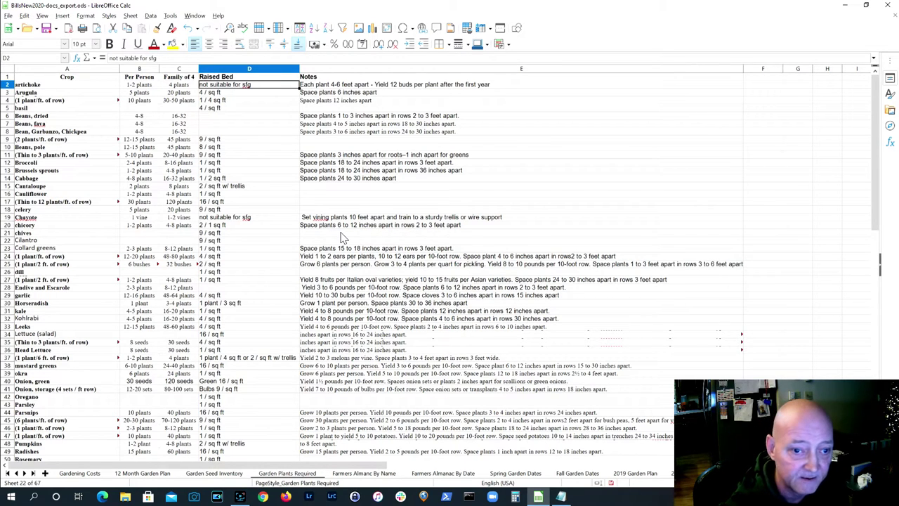
scroll(181, 254, "down", 7)
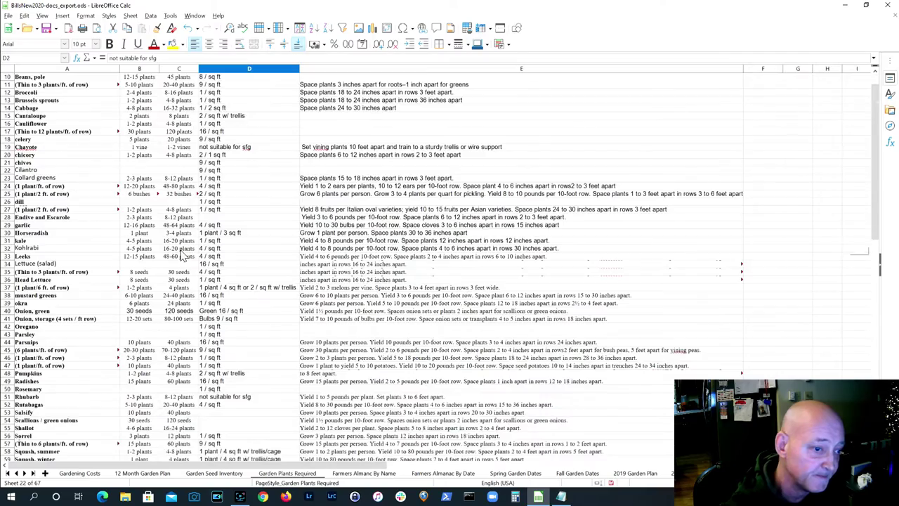
scroll(182, 254, "up", 7)
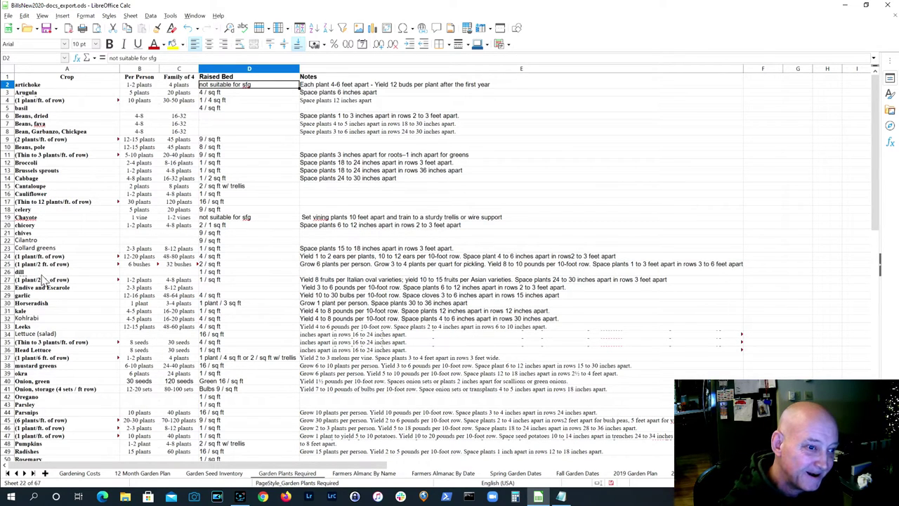
scroll(44, 309, "down", 1)
scroll(44, 309, "down", 4)
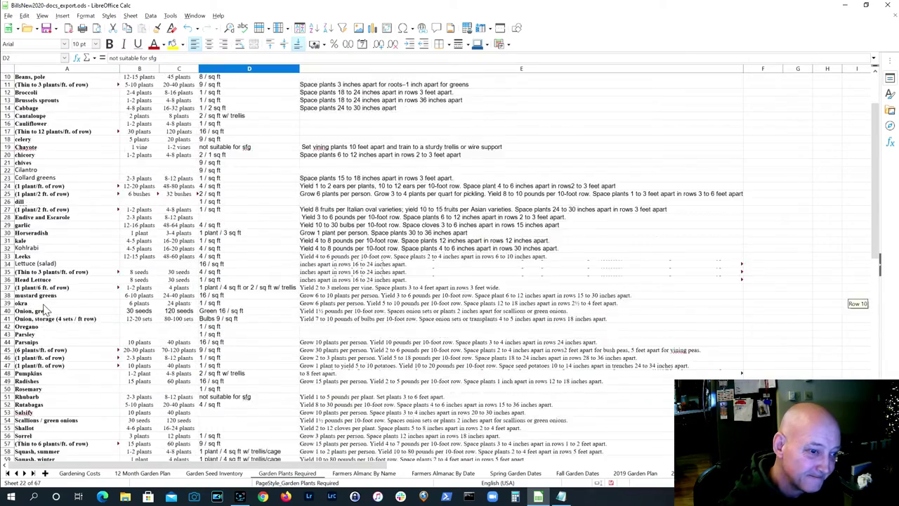
scroll(44, 309, "up", 4)
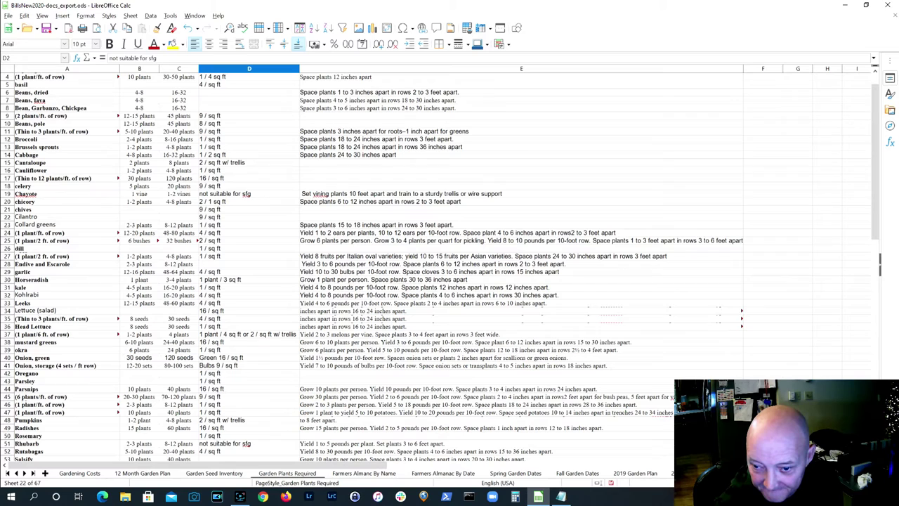
View the 2020 Orchard Plan and Medicinal Plan sheets.
key("ctrl+Page_Down")
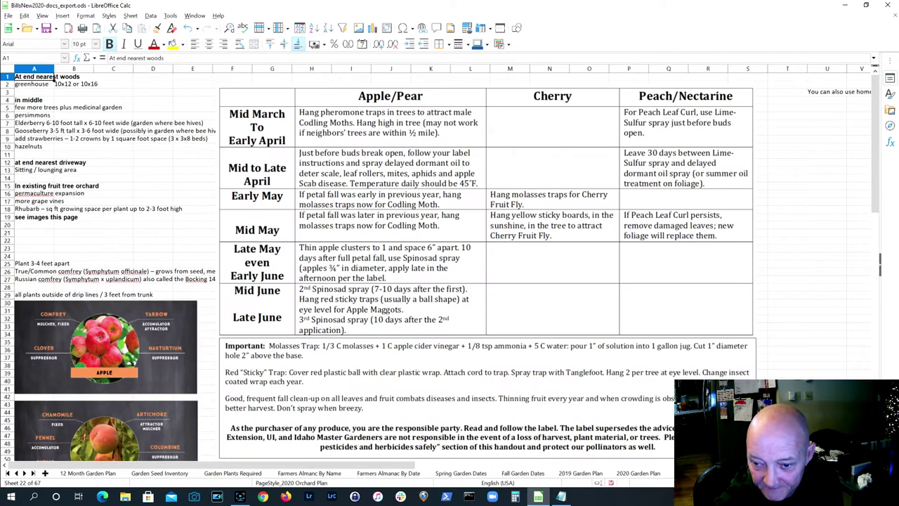
key("ctrl+Page_Down")
left_click(25, 474)
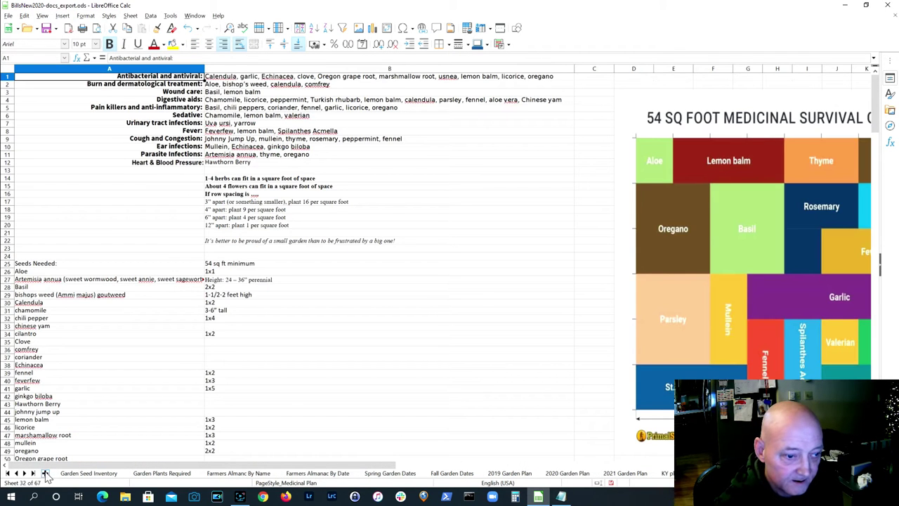
left_click(25, 473)
left_click(25, 473)
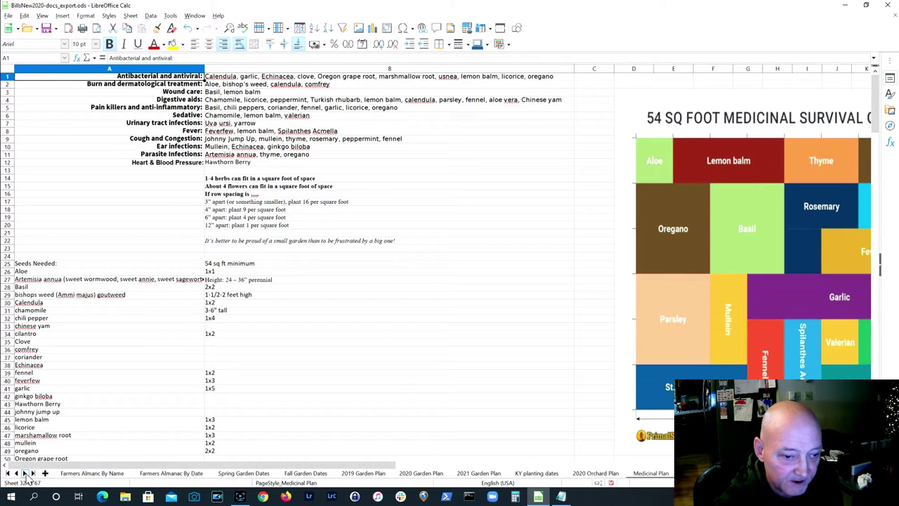
left_click(26, 473)
left_click(25, 473)
left_click(25, 473)
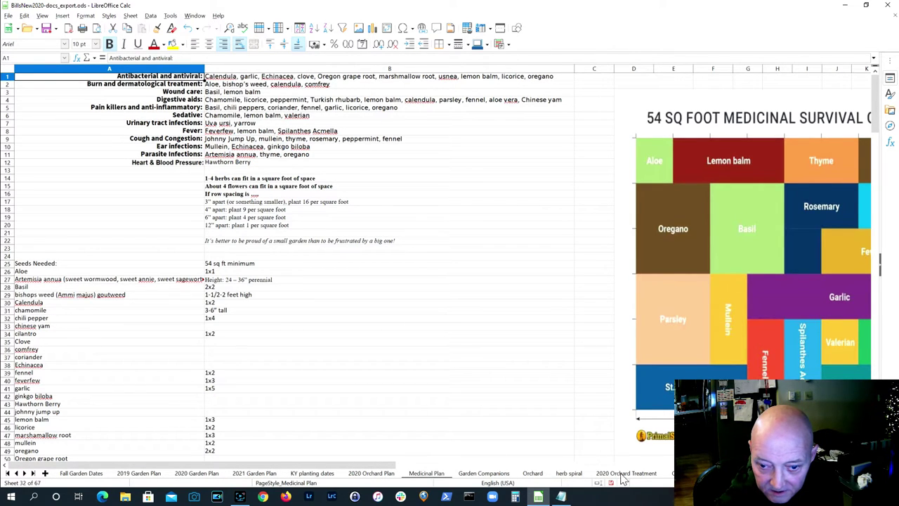
Open the sheet with the How Much To Plant Calculator and bring its crop column into view.
key("ctrl+Page_Down")
key("ctrl+Page_Down")
key("ctrl+Page_Down")
key("ctrl+Page_Down")
key("ctrl+Page_Down")
key("ctrl+Page_Down")
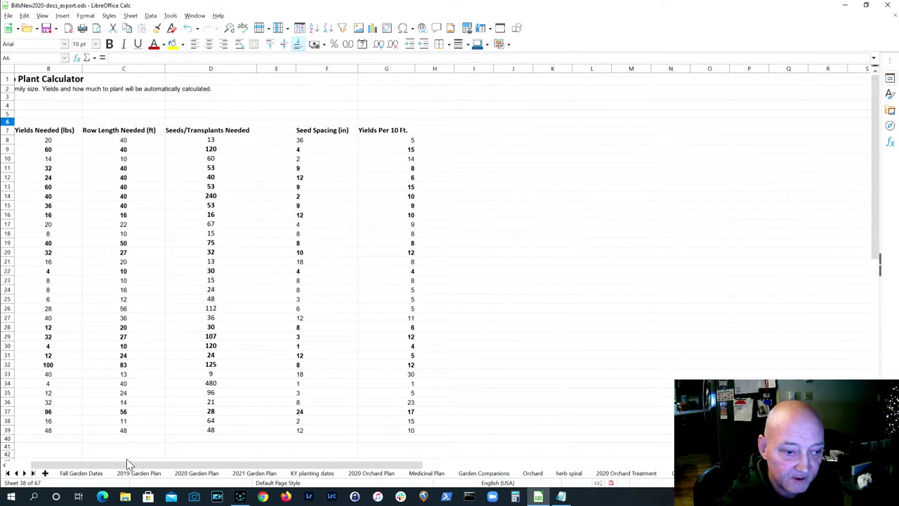
left_click_drag(127, 466, 58, 468)
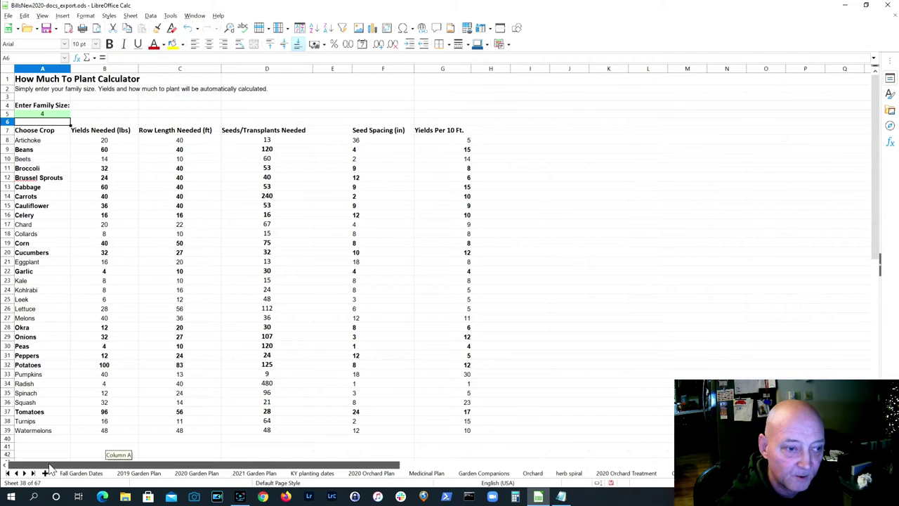
Check corn's needed yield in the calculator, and set the family size to 1.
left_click(44, 245)
left_click(130, 247)
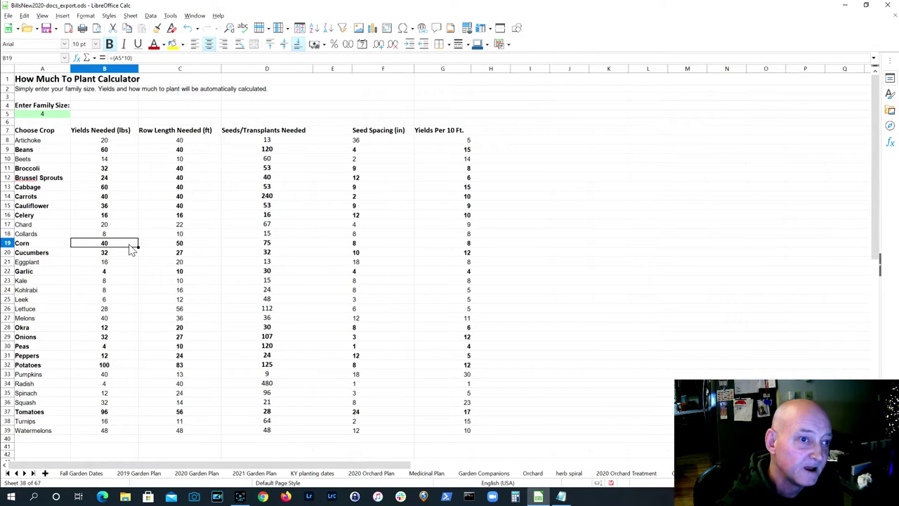
left_click(55, 115)
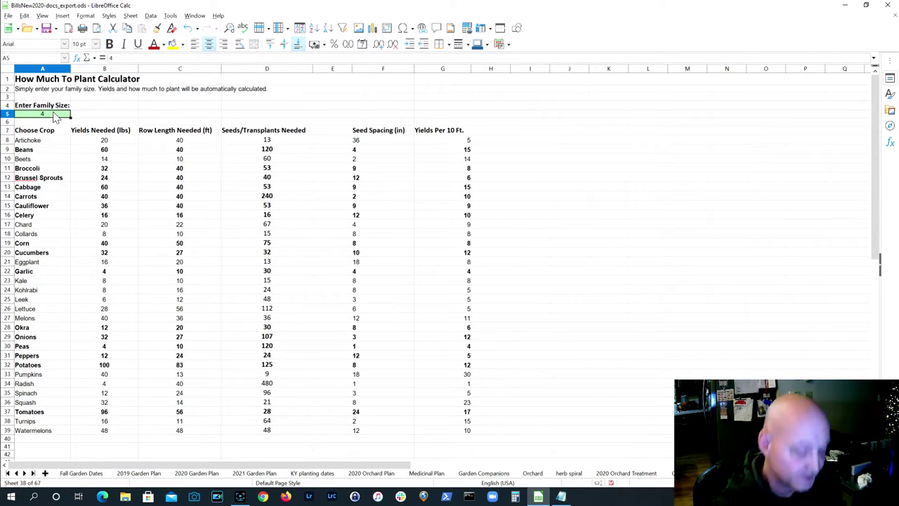
type("1")
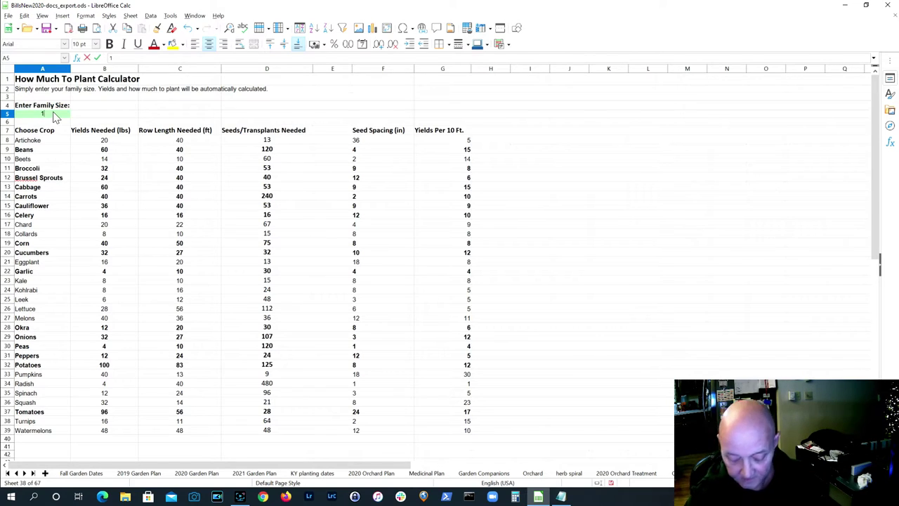
key("Return")
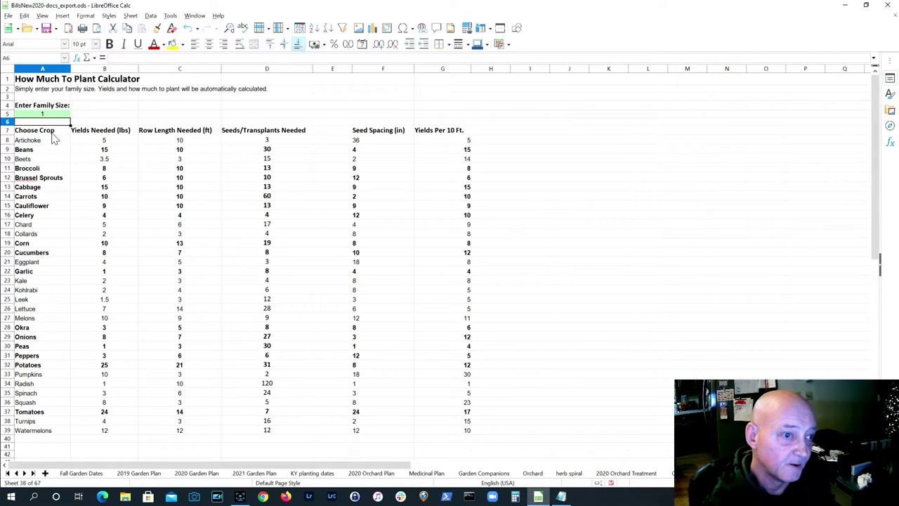
Review corn's yield, row length, seeds needed and seed spacing for a family size of 1.
left_click(102, 246)
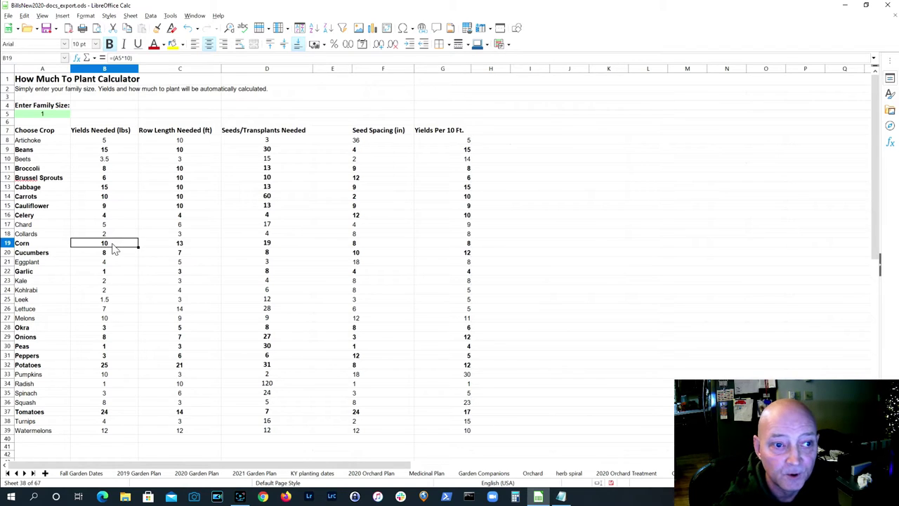
left_click(181, 247)
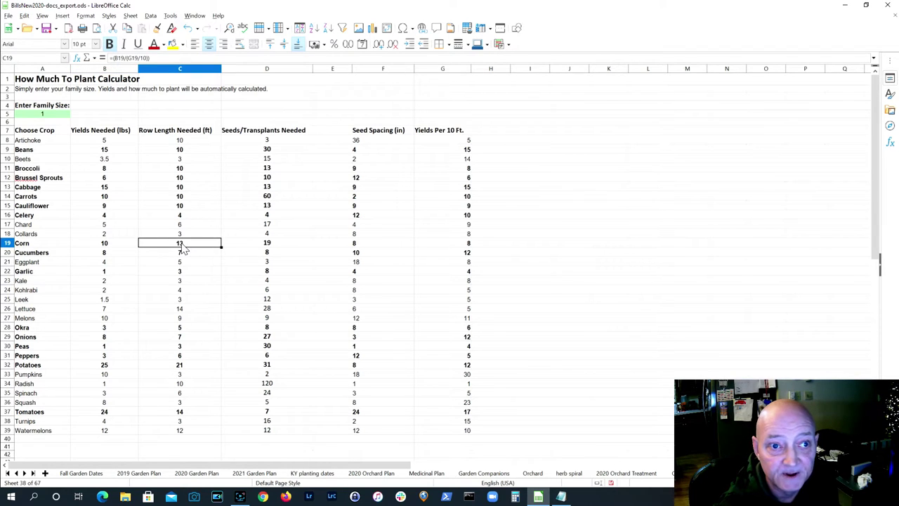
left_click(236, 247)
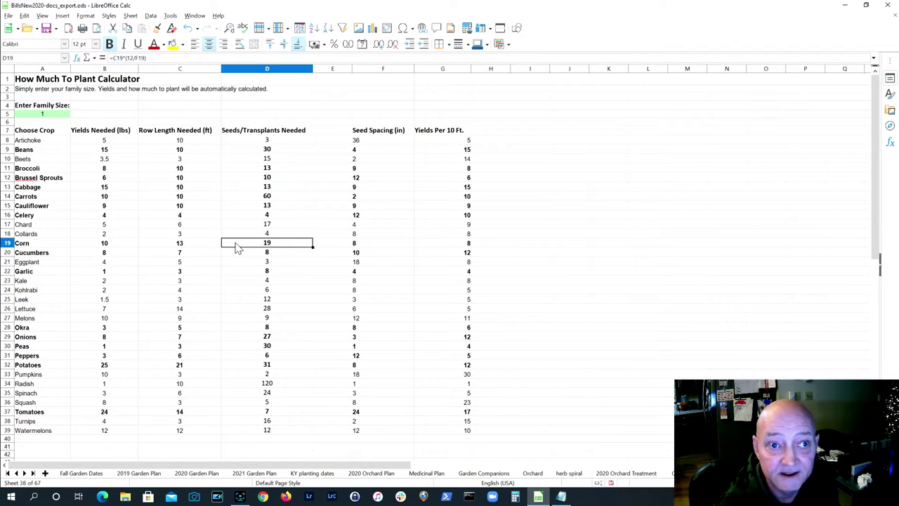
left_click(364, 247)
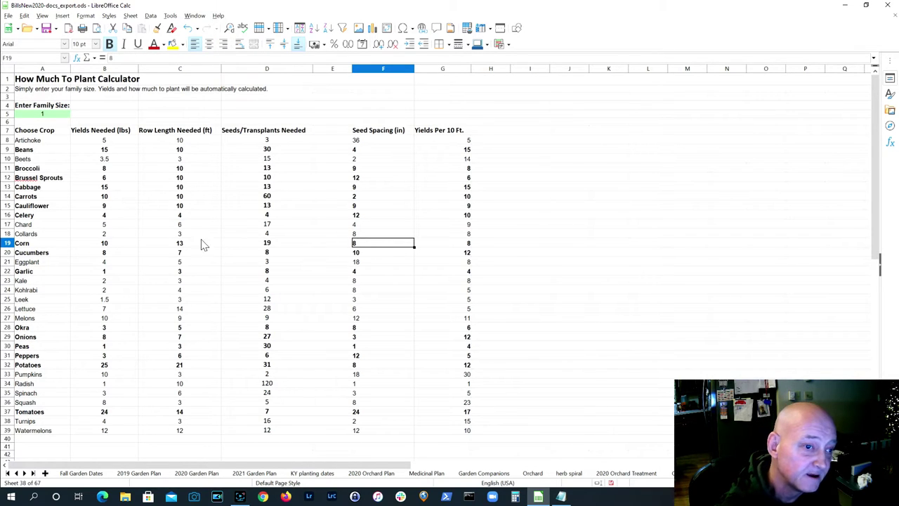
left_click(104, 246)
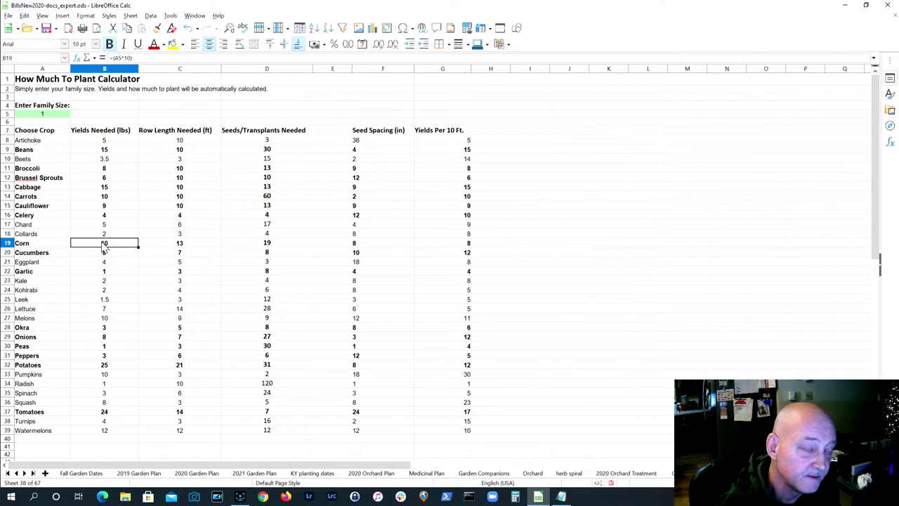
Set the calculator's family size to 4.
left_click(51, 116)
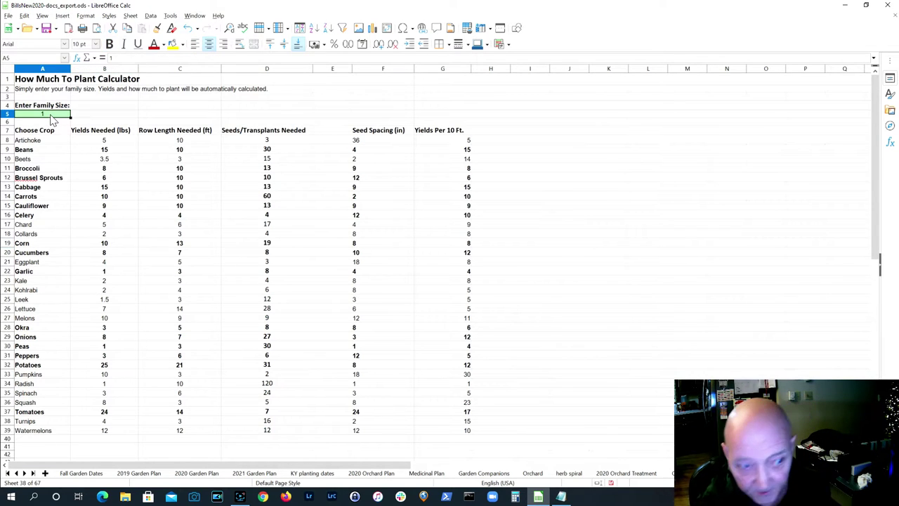
type("4")
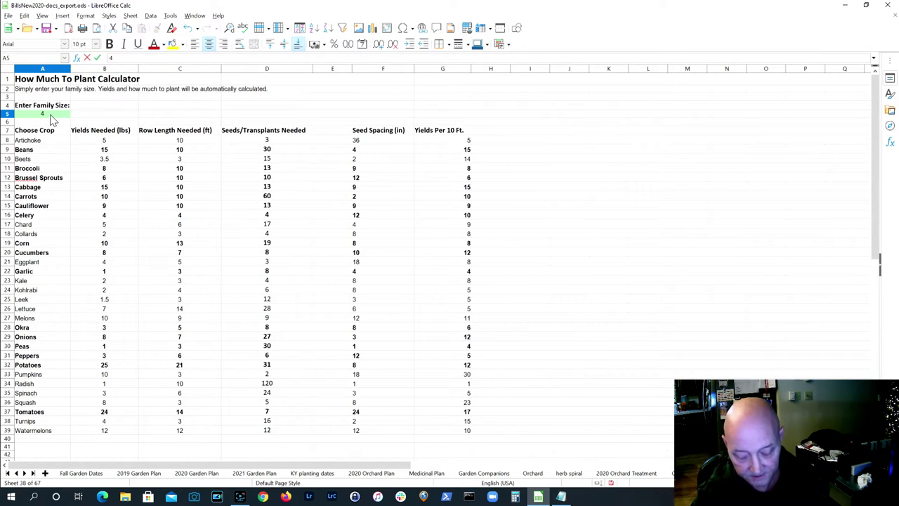
key("Return")
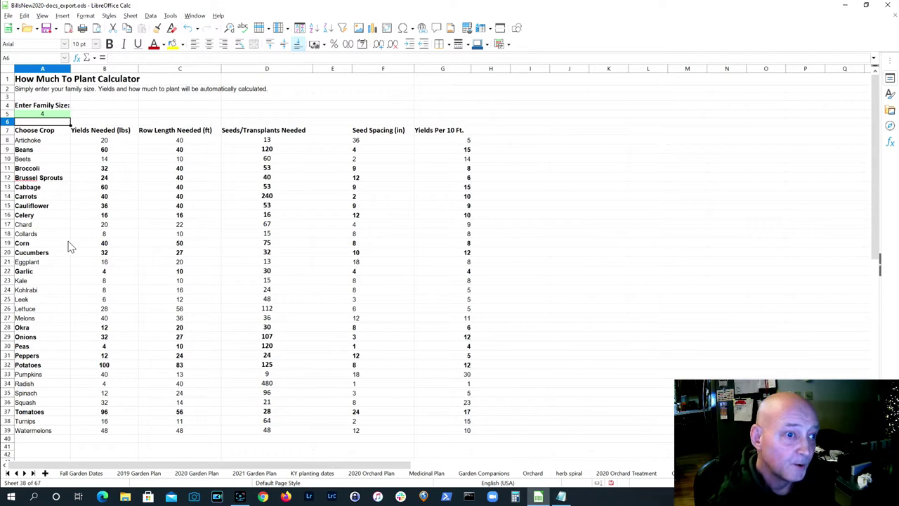
Check corn's yield, row length and seeds needed for a family of four, and save the workbook.
left_click(90, 244)
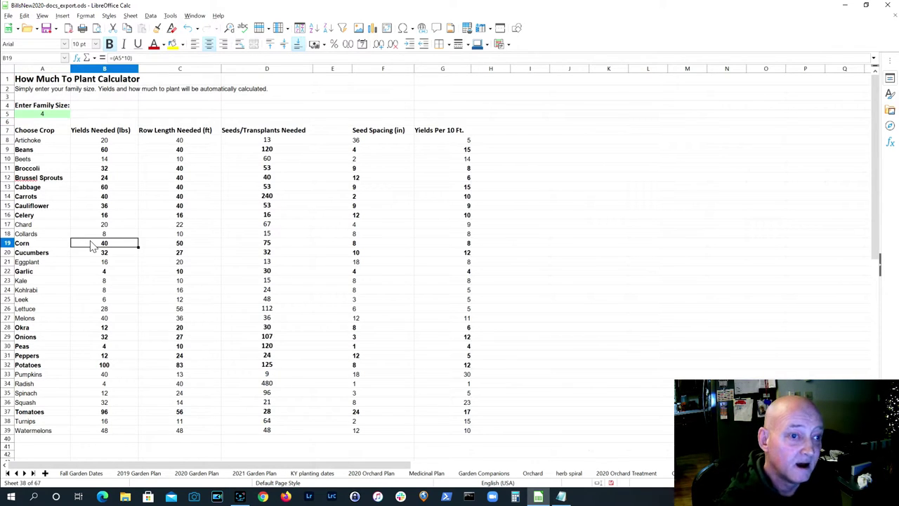
left_click(173, 244)
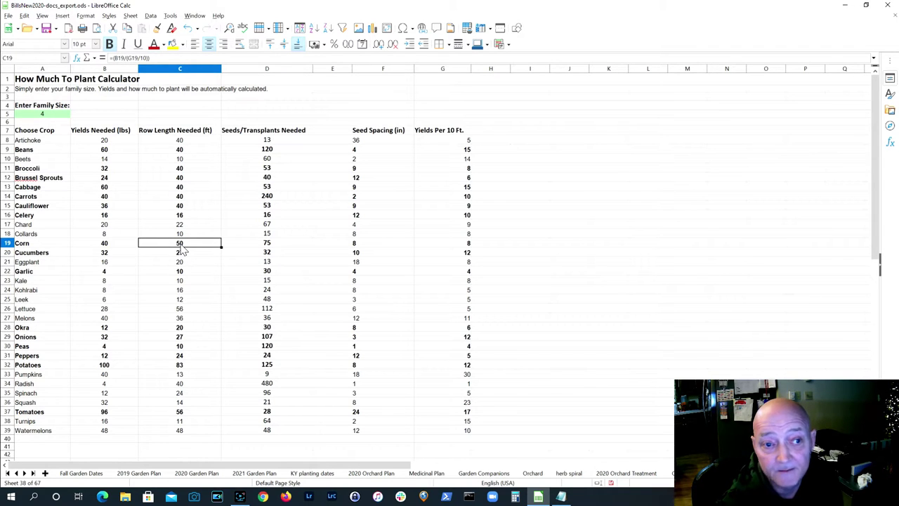
left_click(256, 244)
key("ctrl+s")
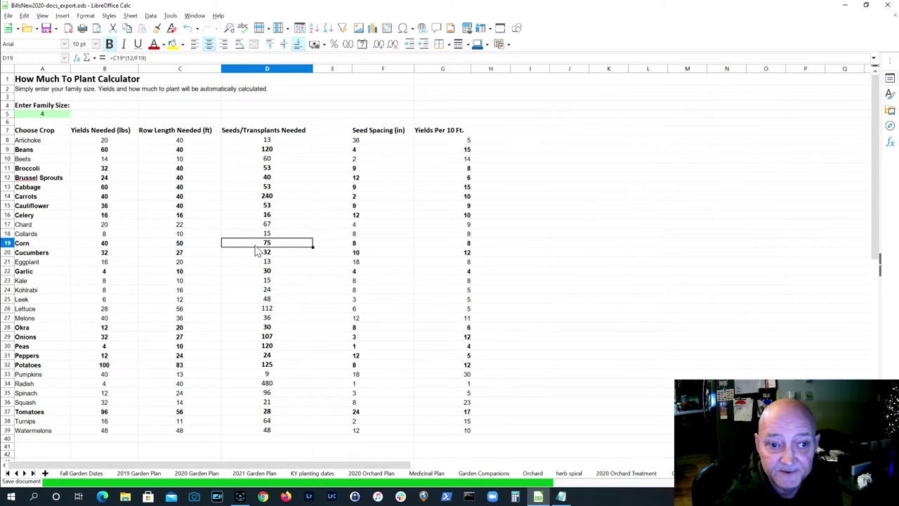
Compare corn's seed spacing with its needed yield and seeds or transplants for the family of four.
left_click(359, 247)
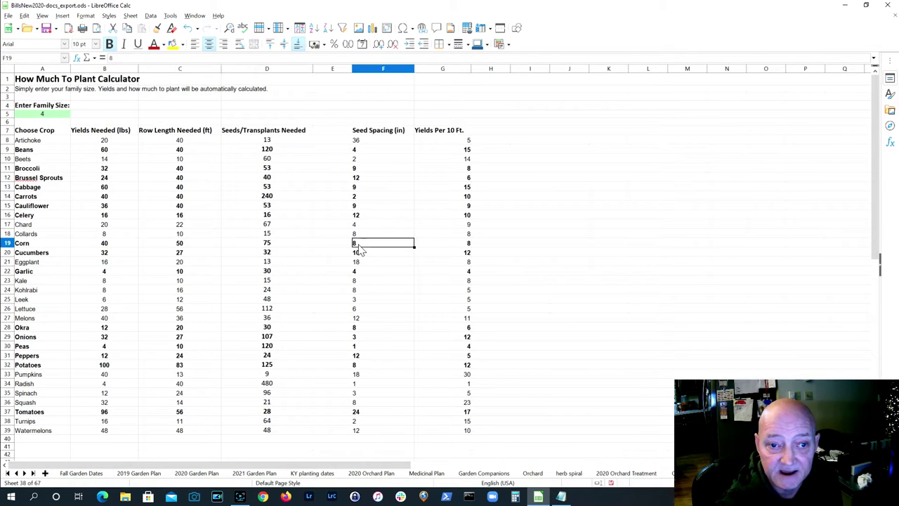
left_click(81, 247)
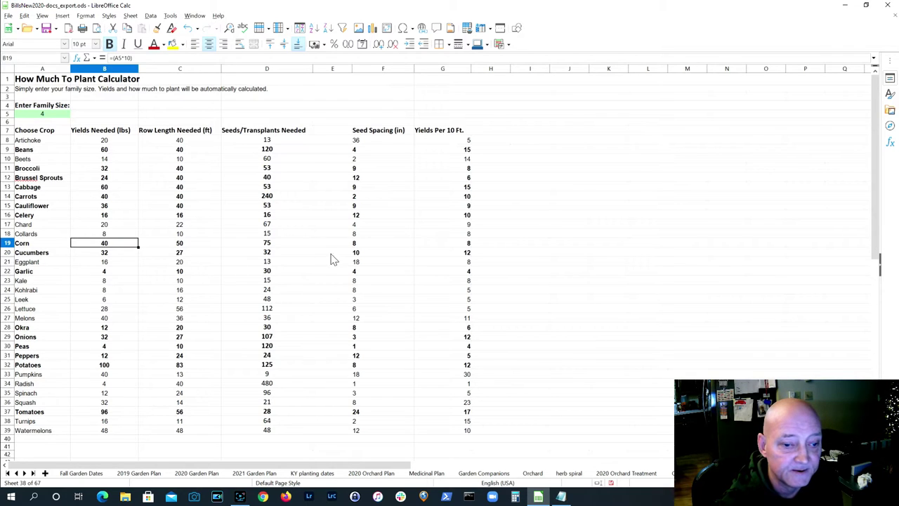
left_click(268, 246)
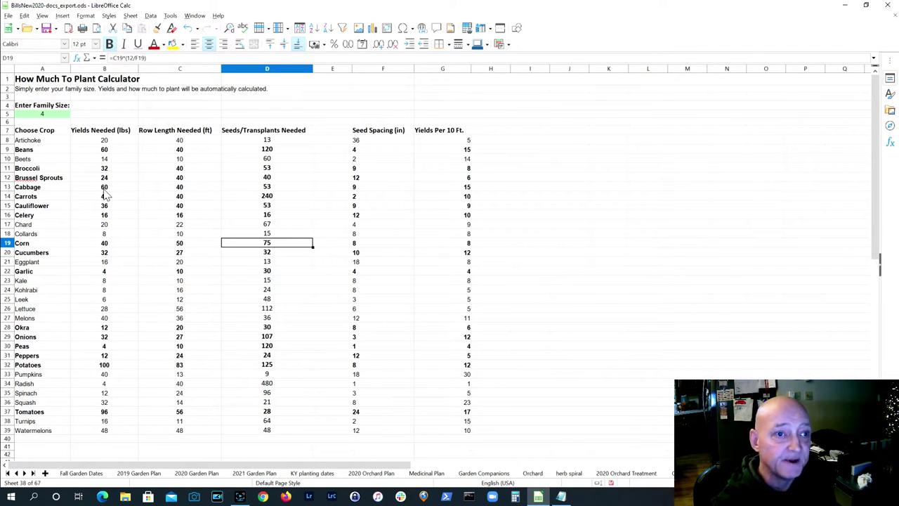
left_click(109, 248)
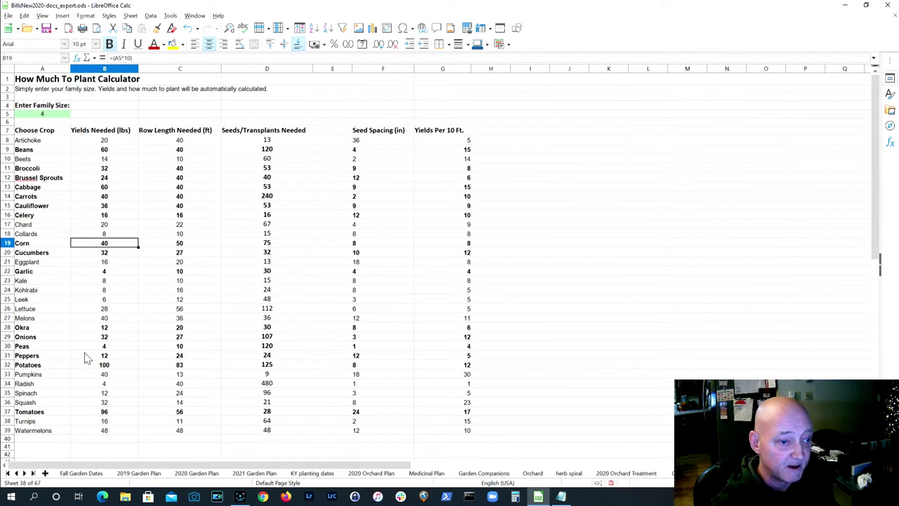
Look over the peppers, peas, cauliflower, Brussels sprouts and broccoli entries in the calculator's crop list.
left_click(61, 358)
left_click(58, 347)
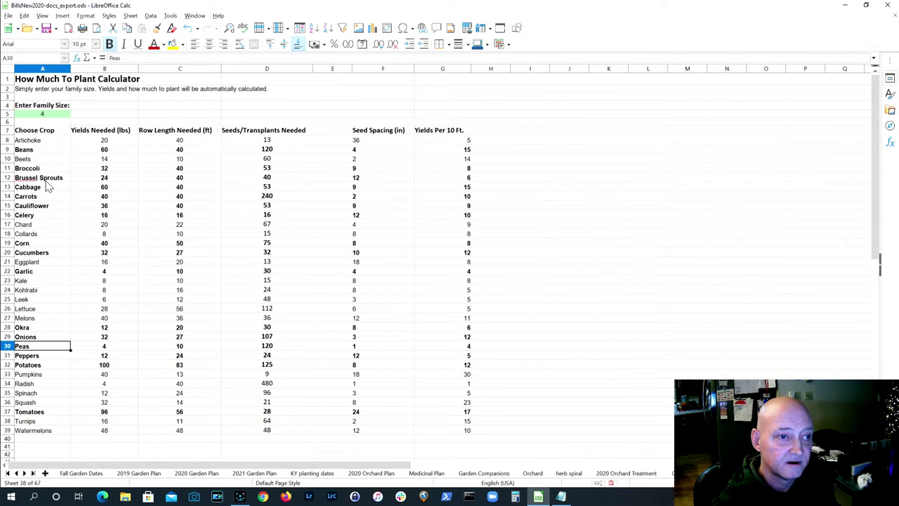
left_click(47, 205)
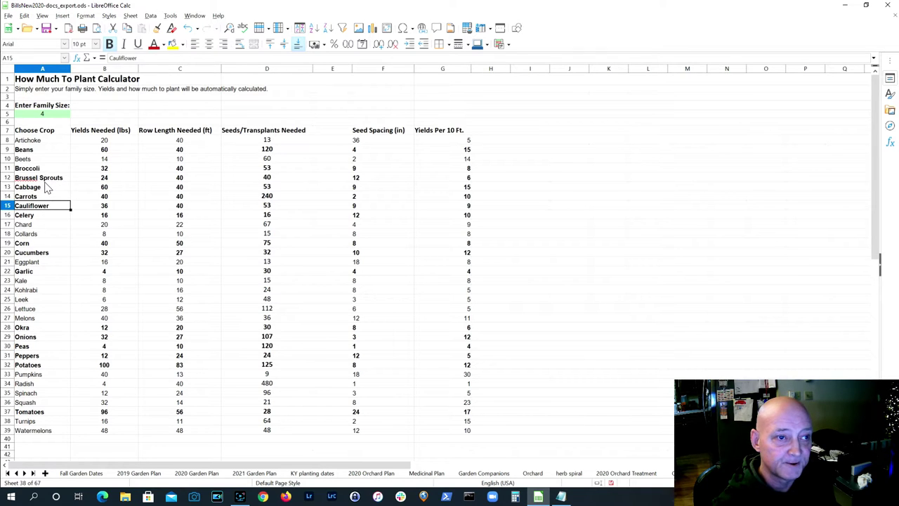
left_click(45, 181)
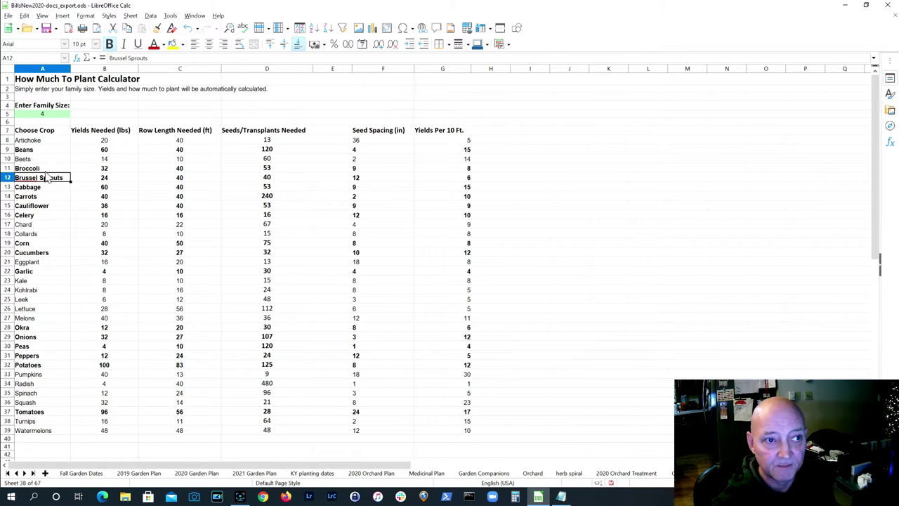
left_click(43, 170)
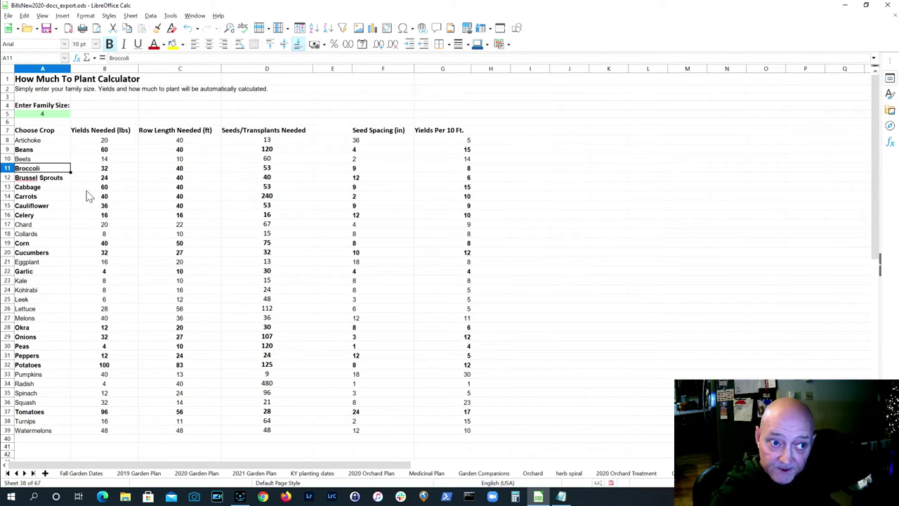
Switch to the Firefox window with Amazon's seed starting trays results and maximize it.
left_click(105, 245)
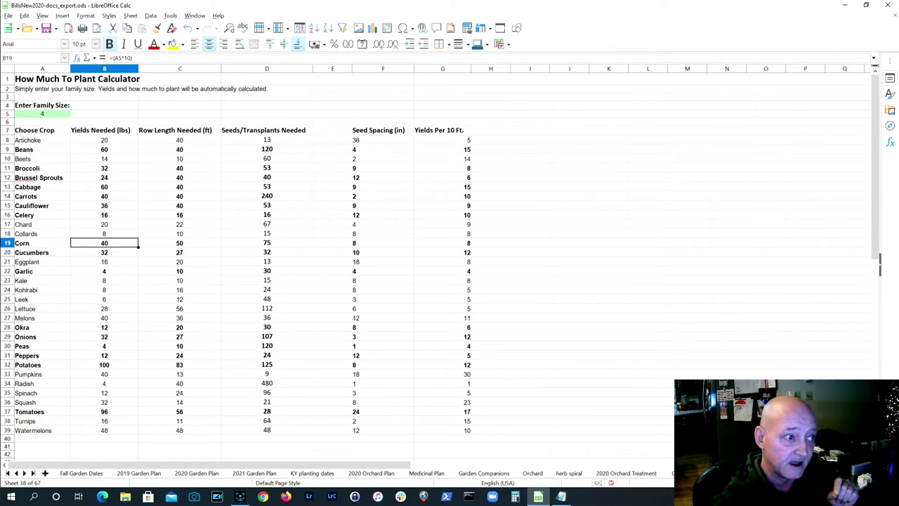
key("alt+Tab")
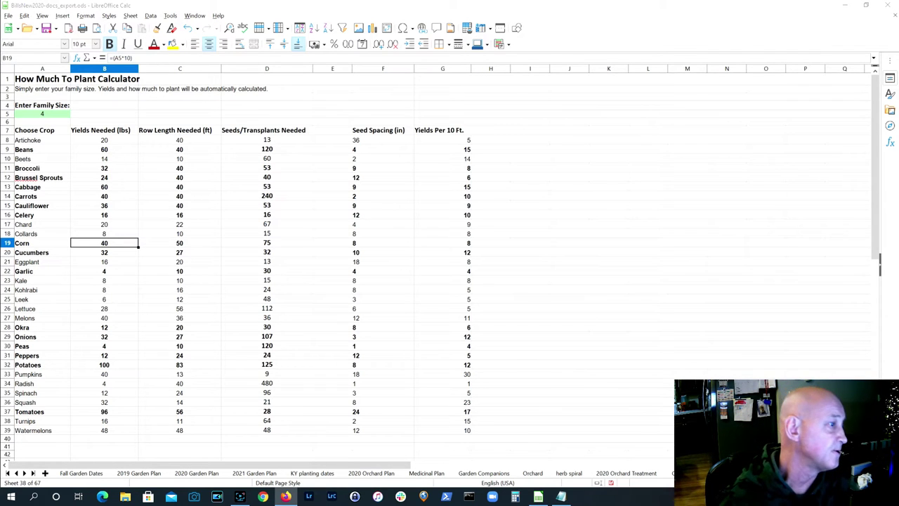
left_click_drag(0, 21, 347, 70)
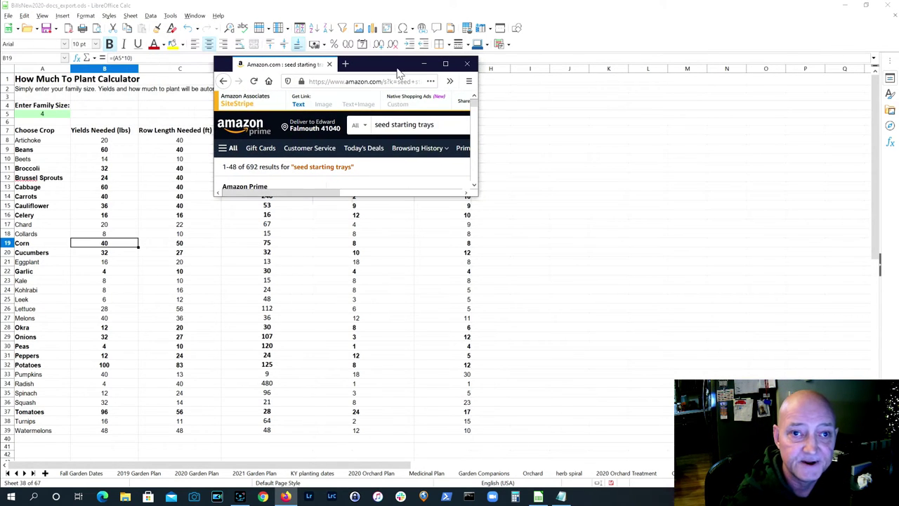
left_click(445, 64)
Browse the seed starting tray listings, view the Daniel's Plants 3-inch peat pots product page, and return to the results.
scroll(446, 219, "down", 5)
scroll(445, 219, "down", 3)
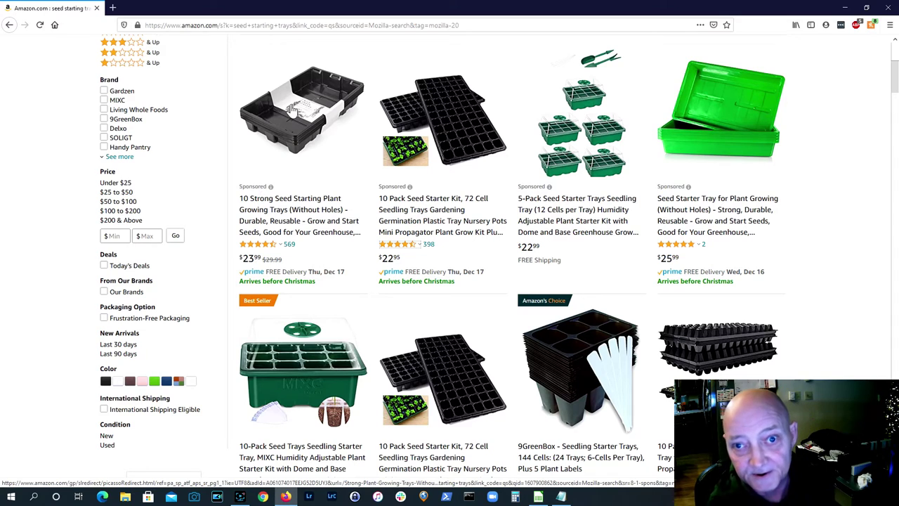
scroll(407, 196, "down", 3)
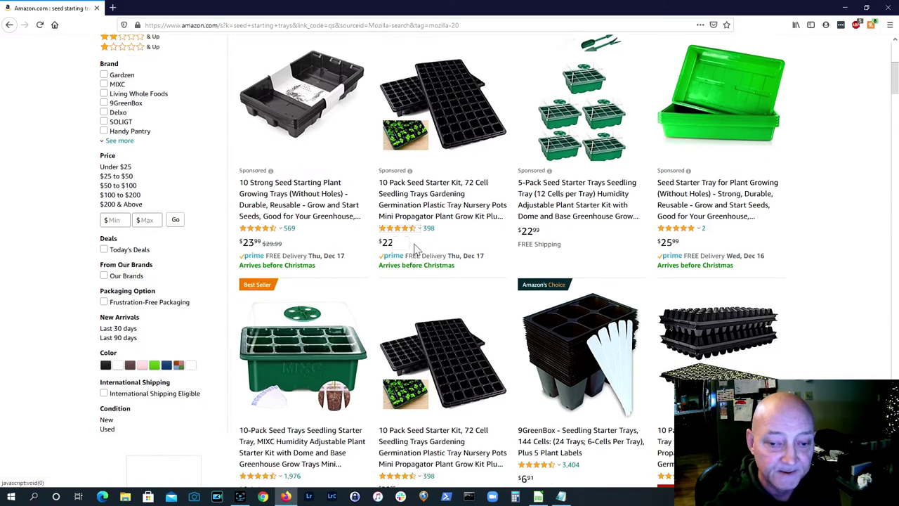
scroll(576, 239, "down", 2)
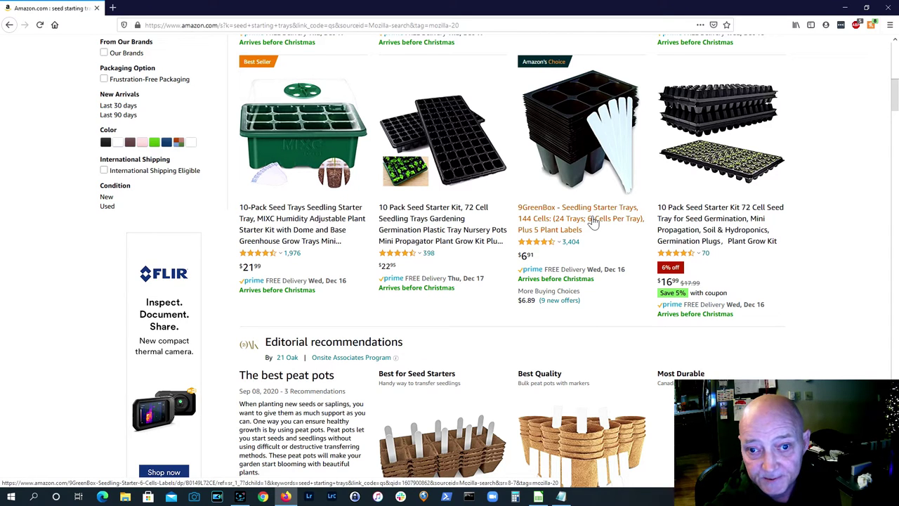
scroll(594, 221, "down", 4)
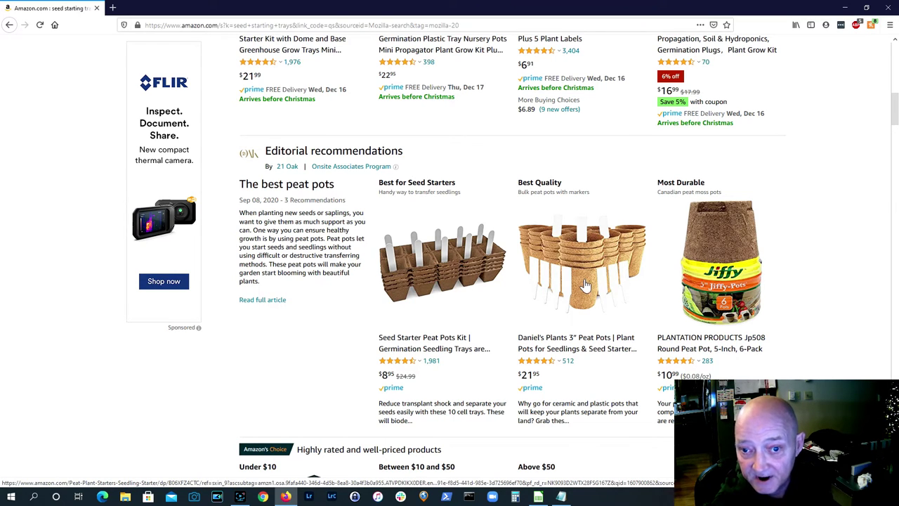
left_click(588, 351)
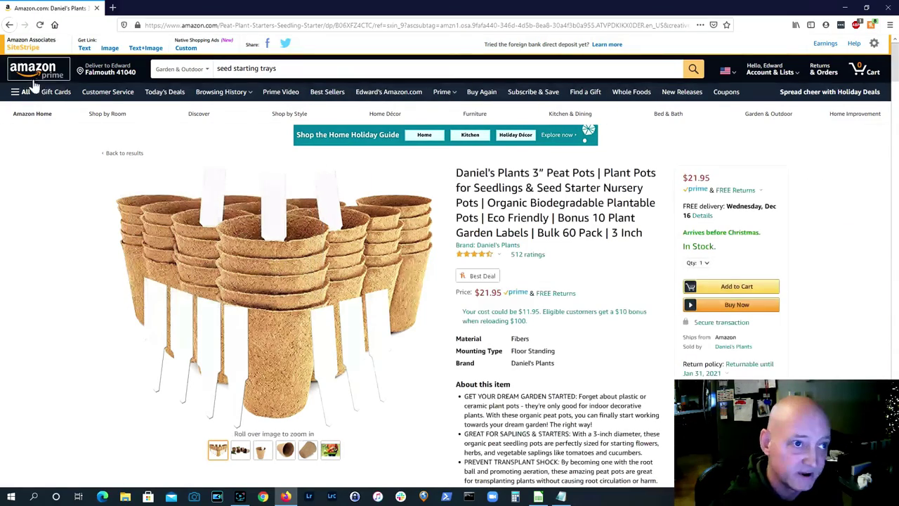
left_click(9, 25)
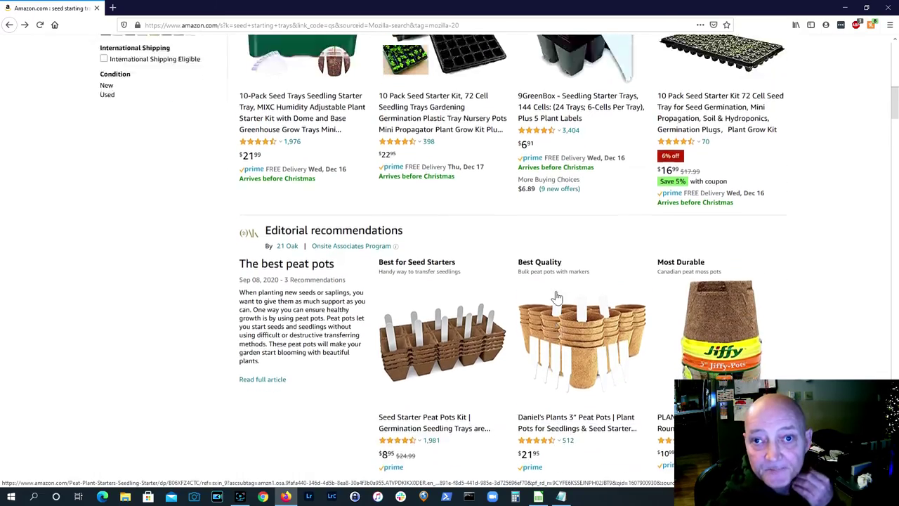
Compare the seed starter tray kits and their prices with the peat pot listings in the search results.
scroll(555, 296, "up", 5)
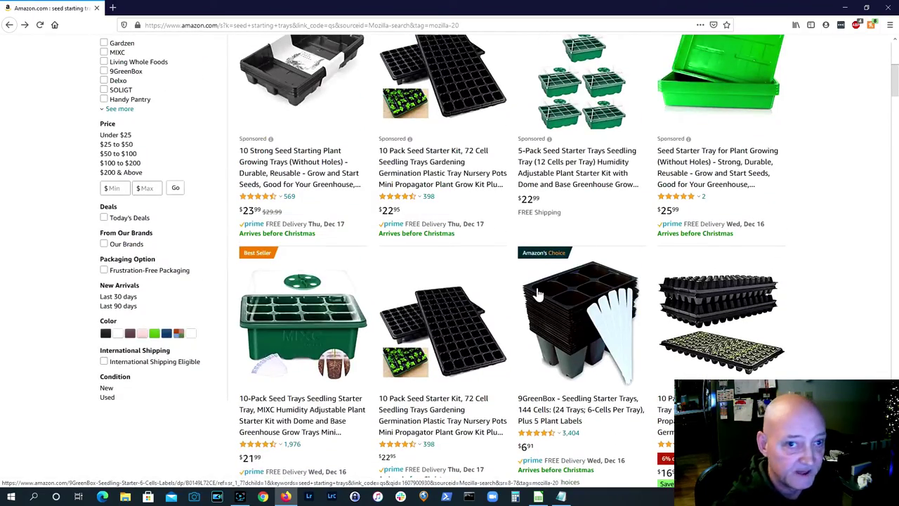
scroll(537, 294, "up", 2)
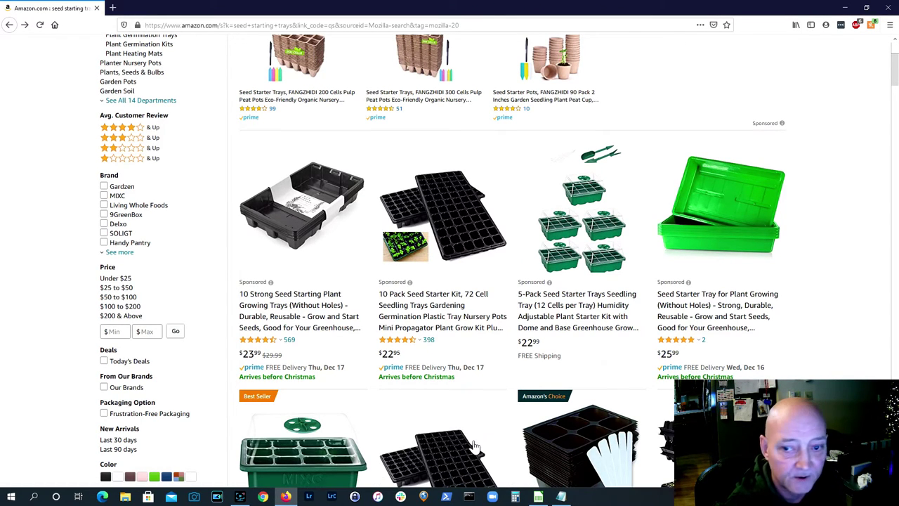
scroll(476, 442, "down", 4)
scroll(407, 388, "down", 2)
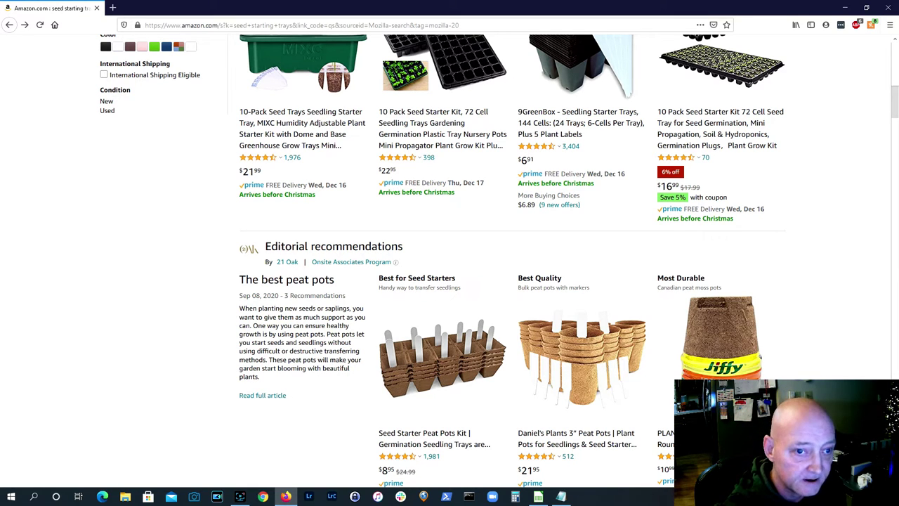
scroll(239, 385, "up", 7)
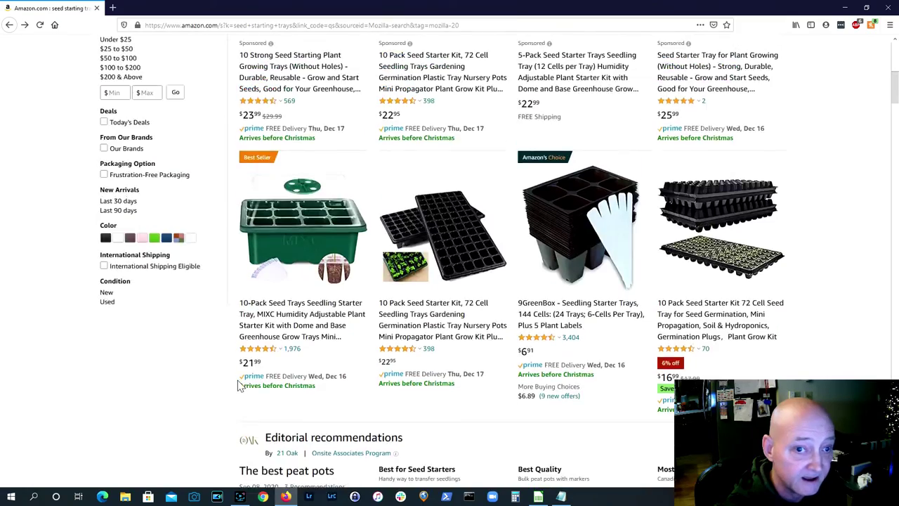
scroll(239, 385, "up", 1)
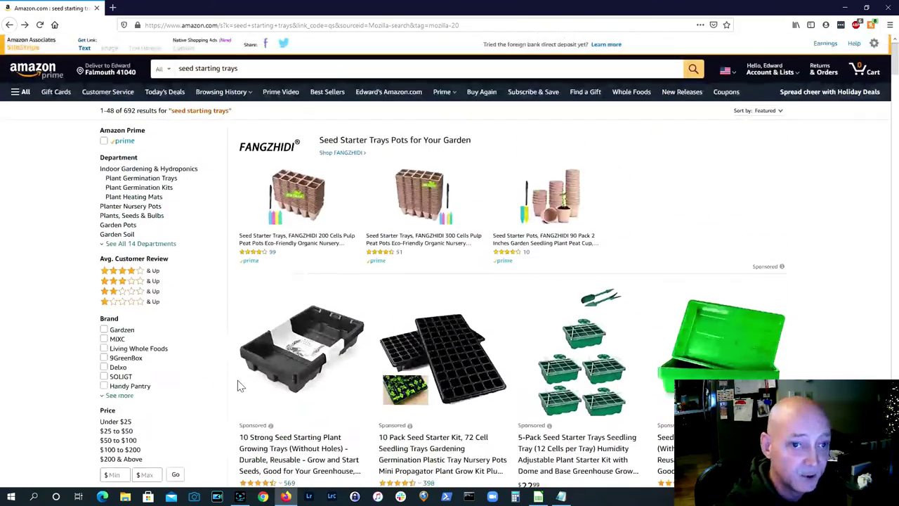
Return to the LibreOffice Calc workbook and examine the indoor seed-starting and transplant dates on the 2021 Garden Plan sheet.
left_click(845, 8)
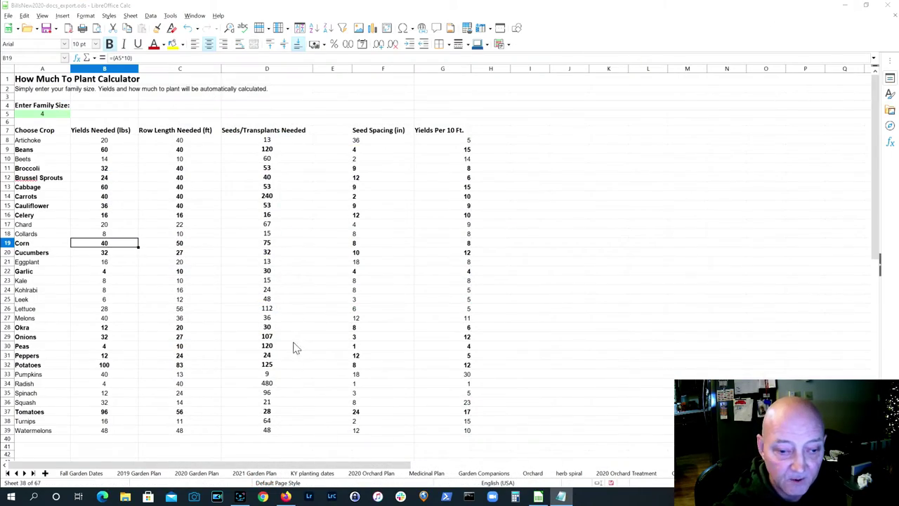
left_click(358, 474)
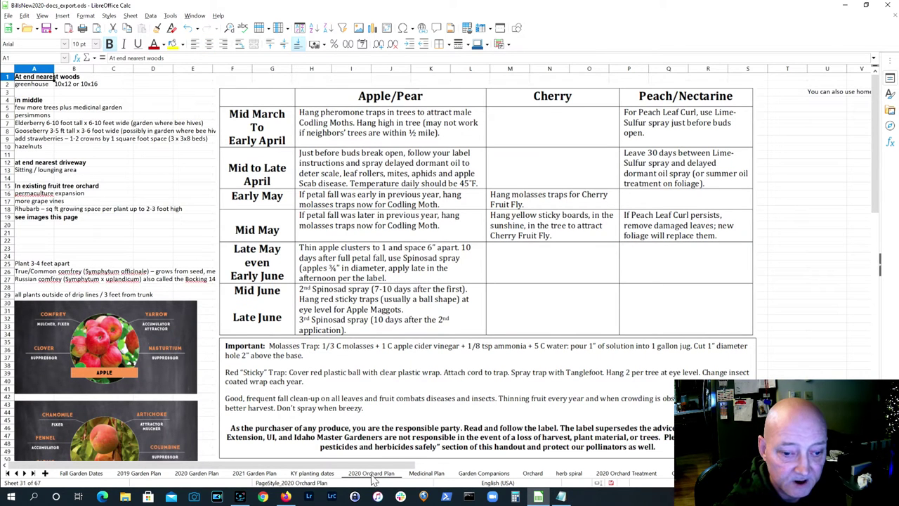
left_click(239, 475)
scroll(237, 376, "up", 10)
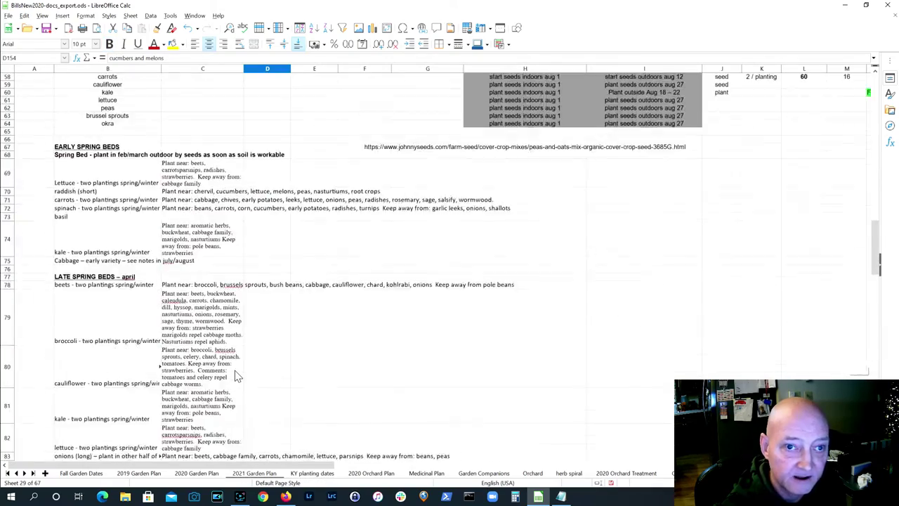
scroll(237, 375, "up", 15)
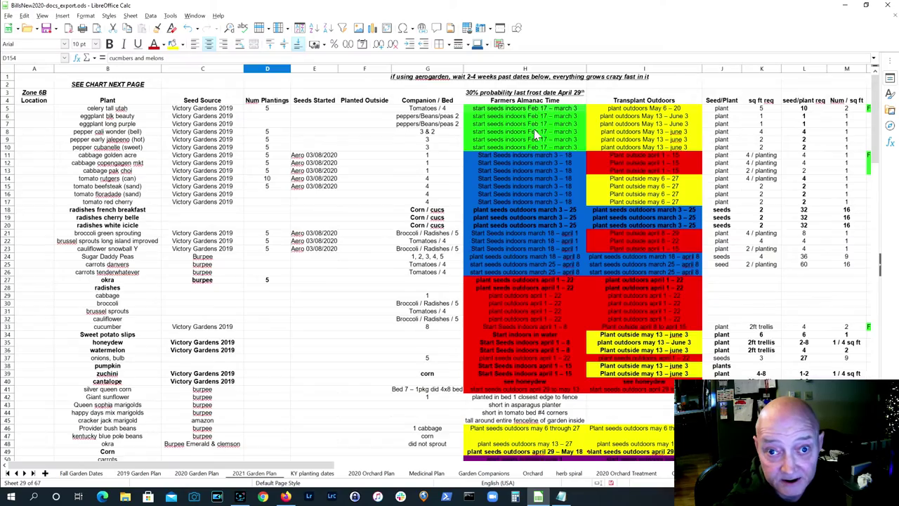
scroll(535, 133, "down", 6)
scroll(535, 132, "up", 6)
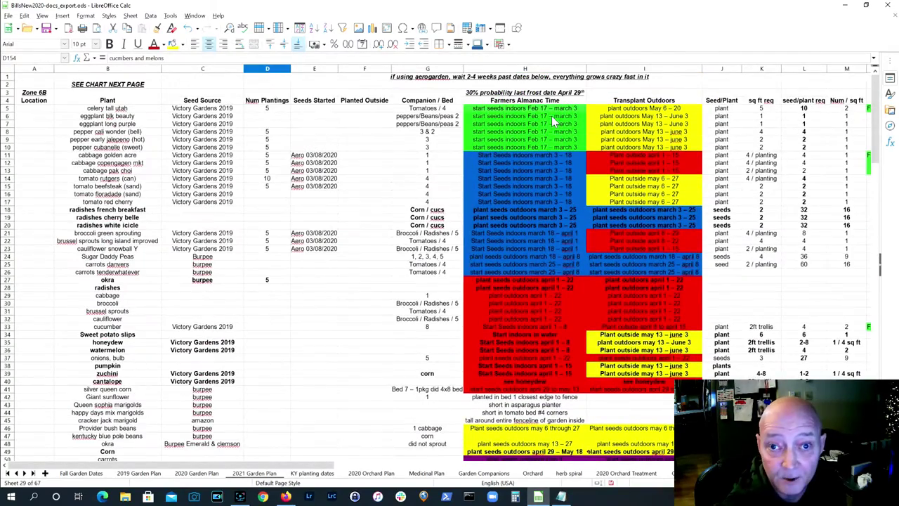
scroll(576, 250, "down", 3)
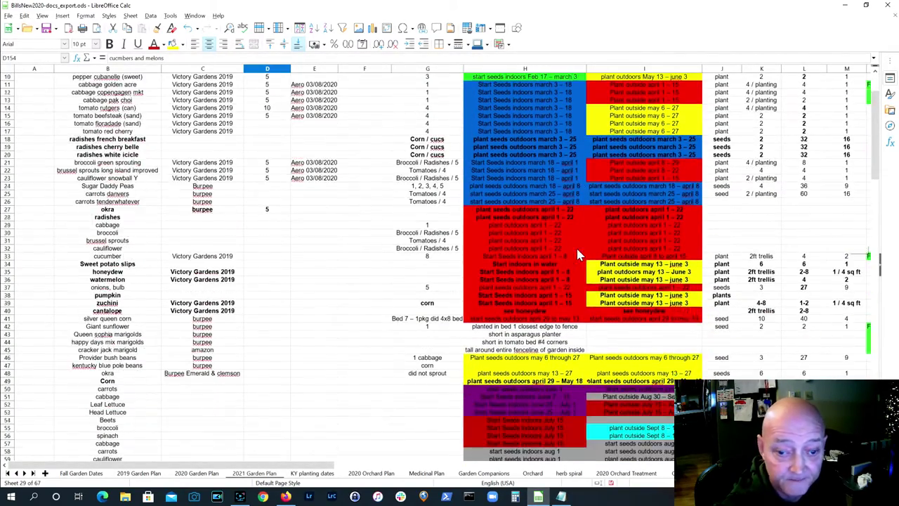
Review the Bed 1 to Bed 9 and North of Orchard layouts on the 2021 Garden Plan sheet, and return to its planting schedule.
scroll(576, 255, "down", 20)
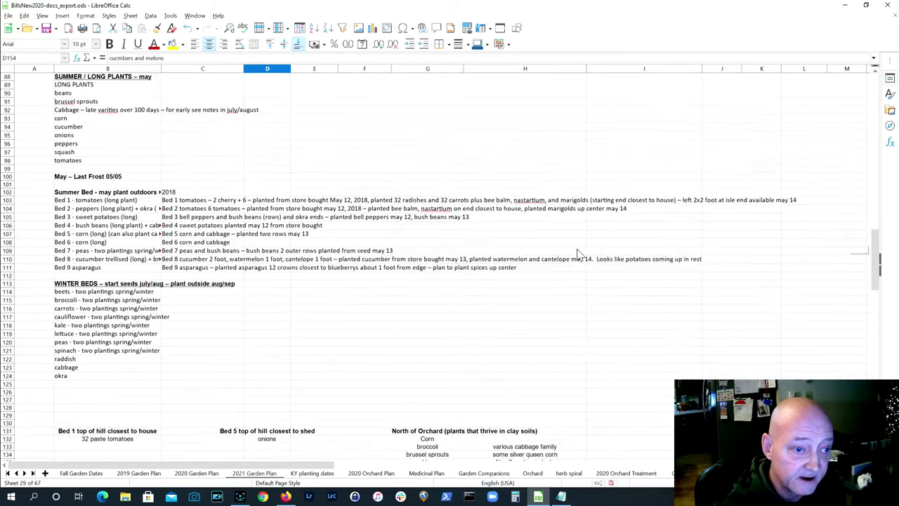
scroll(577, 255, "down", 13)
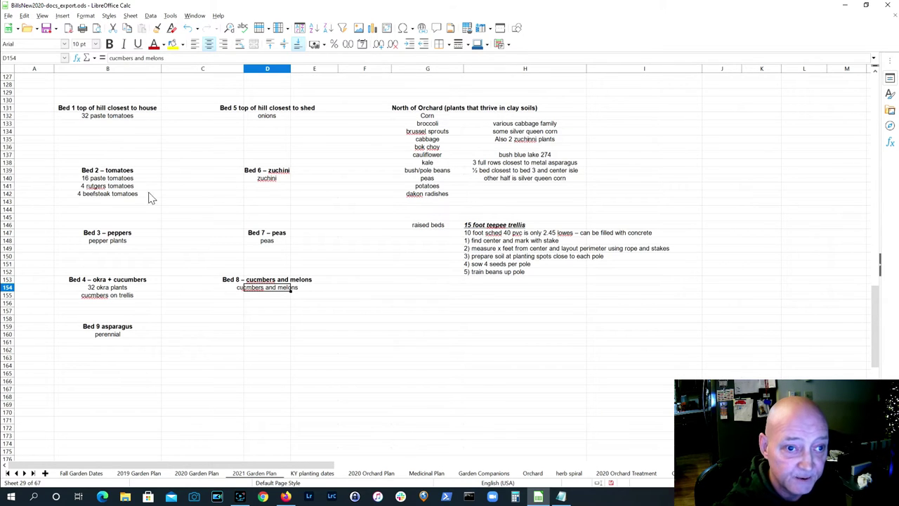
scroll(259, 267, "up", 3)
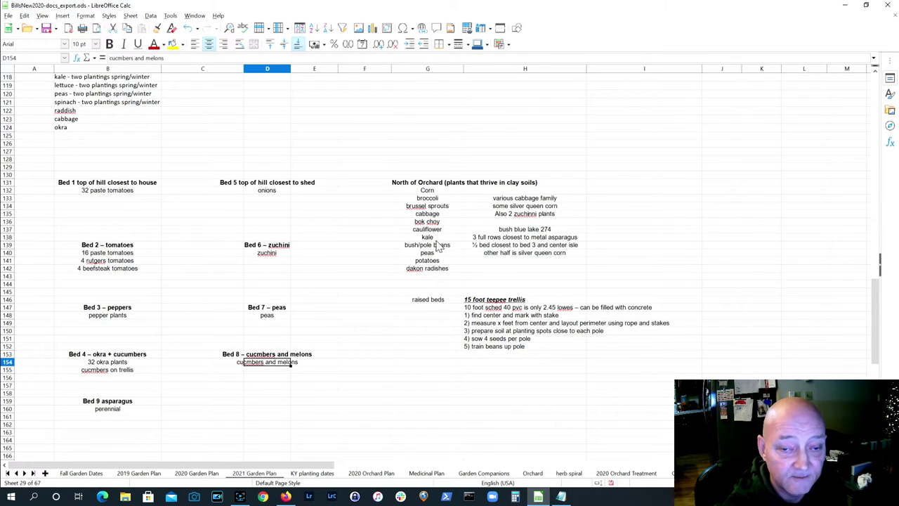
scroll(457, 291, "up", 6)
scroll(456, 292, "up", 20)
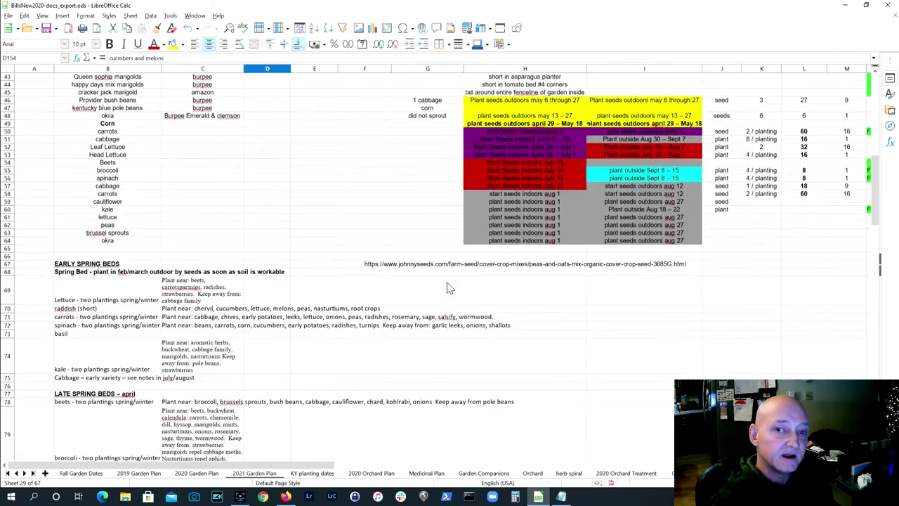
scroll(449, 288, "up", 9)
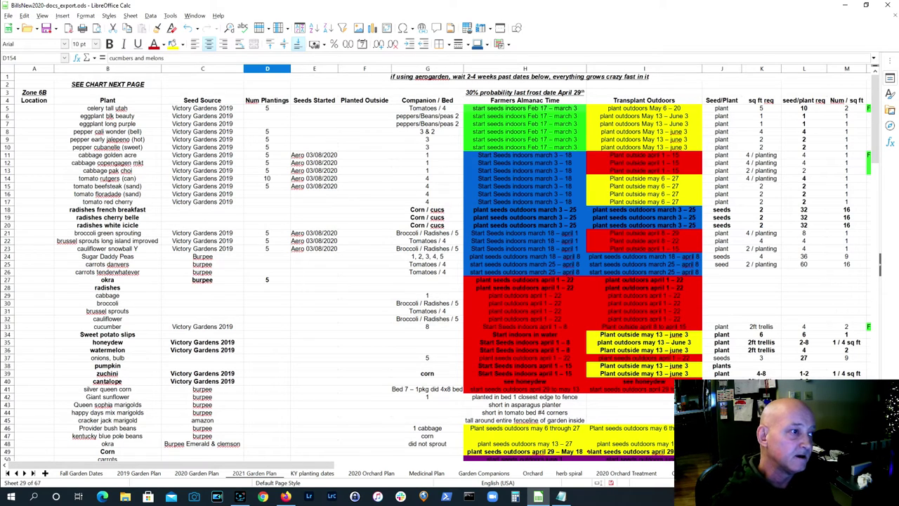
Switch to Amazon in Firefox and replace the product search with "seed heat mat".
key("alt+Tab")
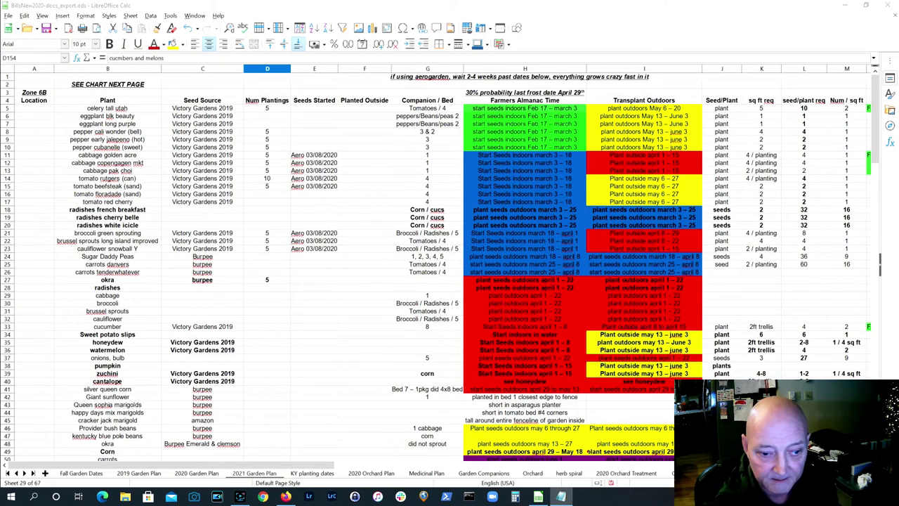
left_click(285, 497)
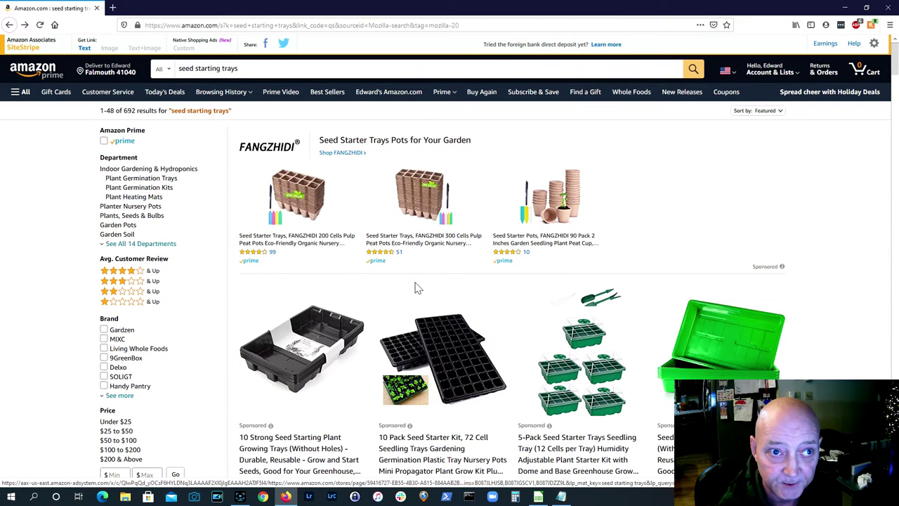
left_click(281, 68)
key("ctrl+shift+Left")
key("ctrl+shift+Left")
key("ctrl+shift+Left")
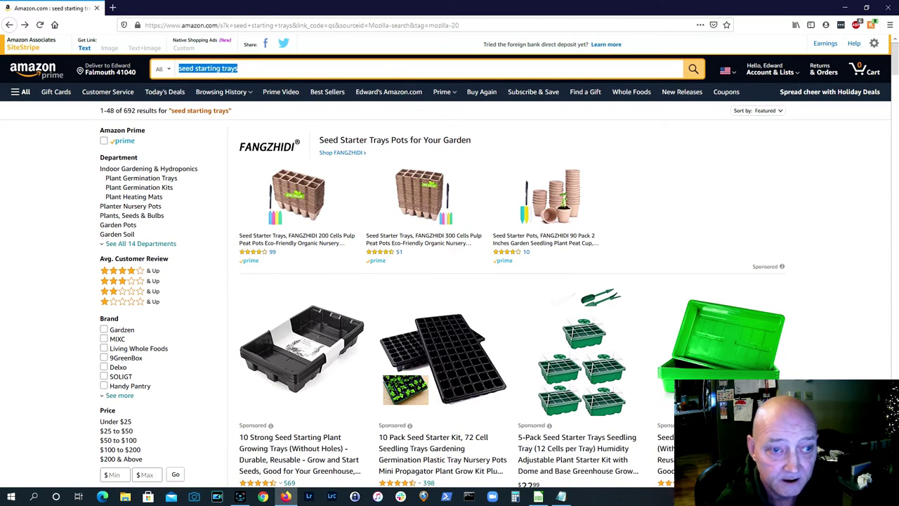
type("se")
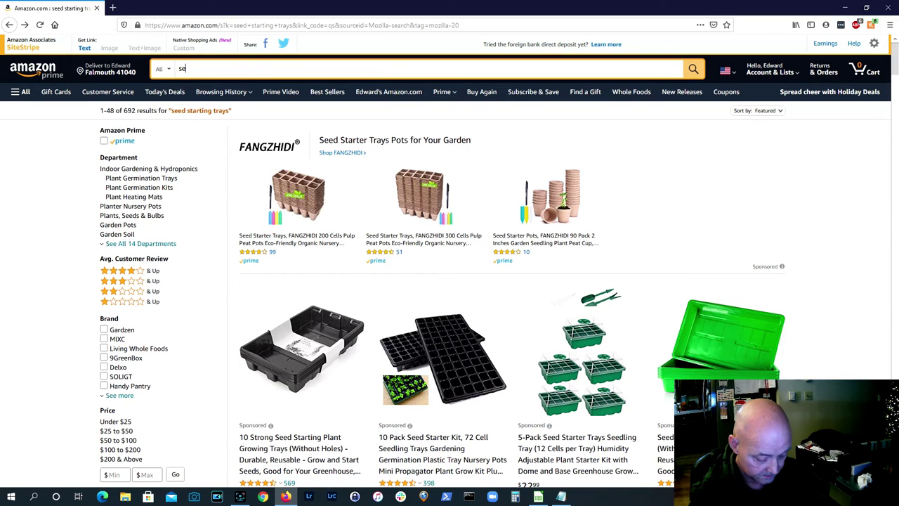
type("ed head")
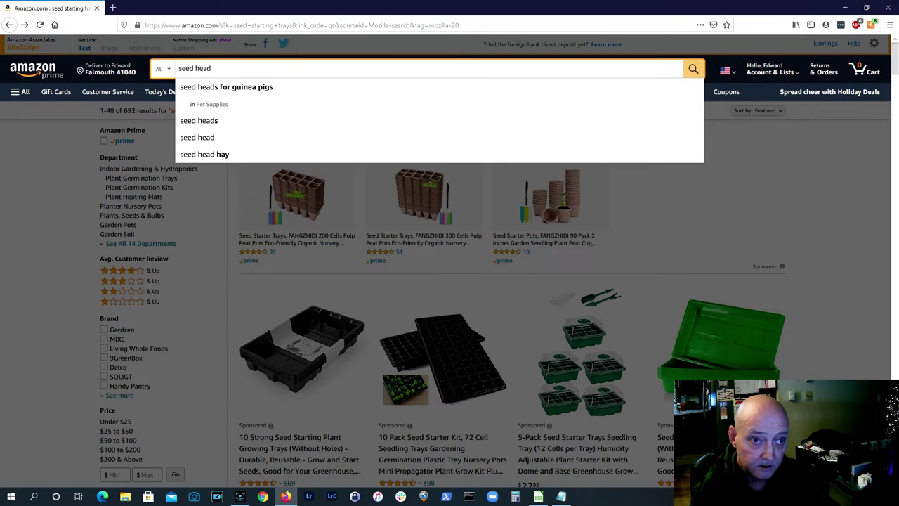
key("BackSpace")
type("t mat")
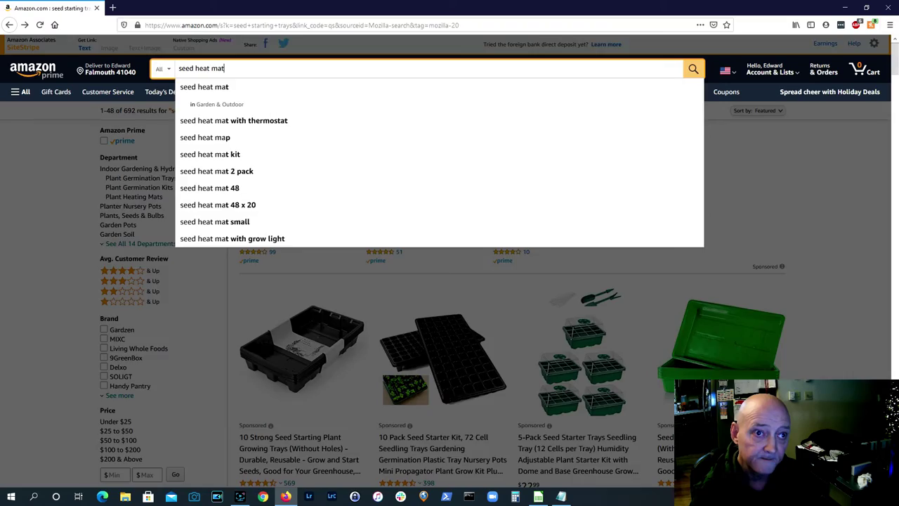
key("Return")
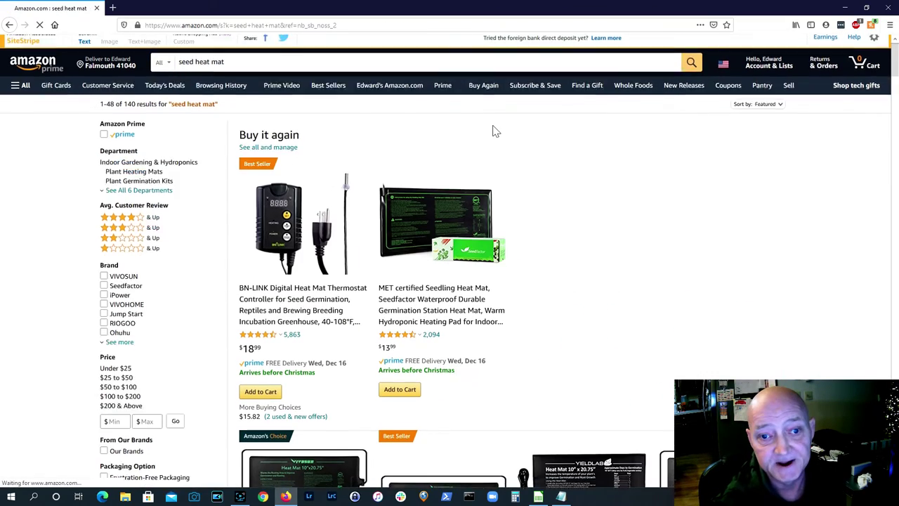
Look through the seedling heat mat and thermostat combo listings, comparing their sizes and prices.
scroll(494, 137, "down", 2)
scroll(494, 141, "down", 3)
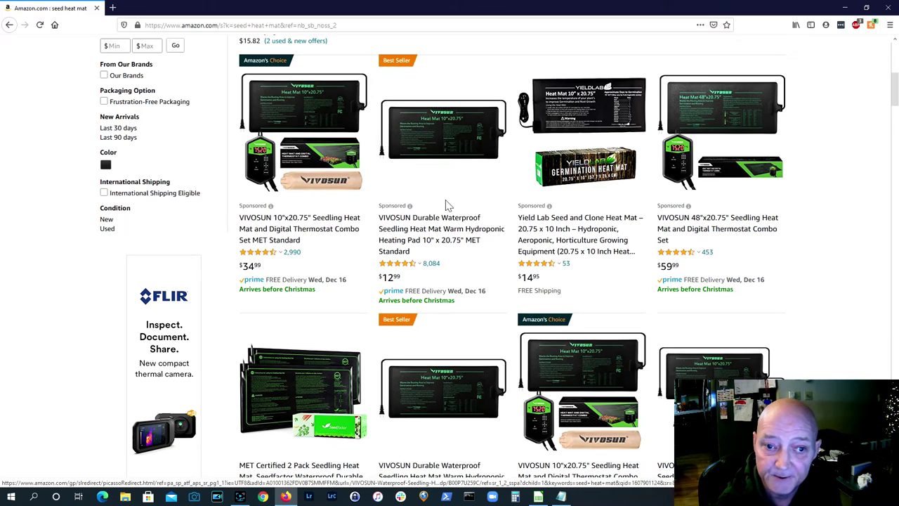
scroll(447, 205, "down", 2)
scroll(447, 206, "down", 1)
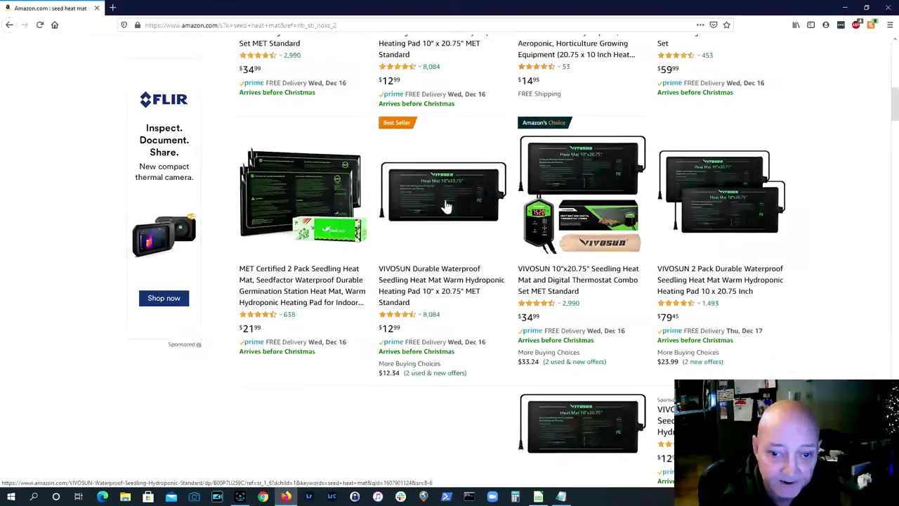
scroll(440, 232, "down", 5)
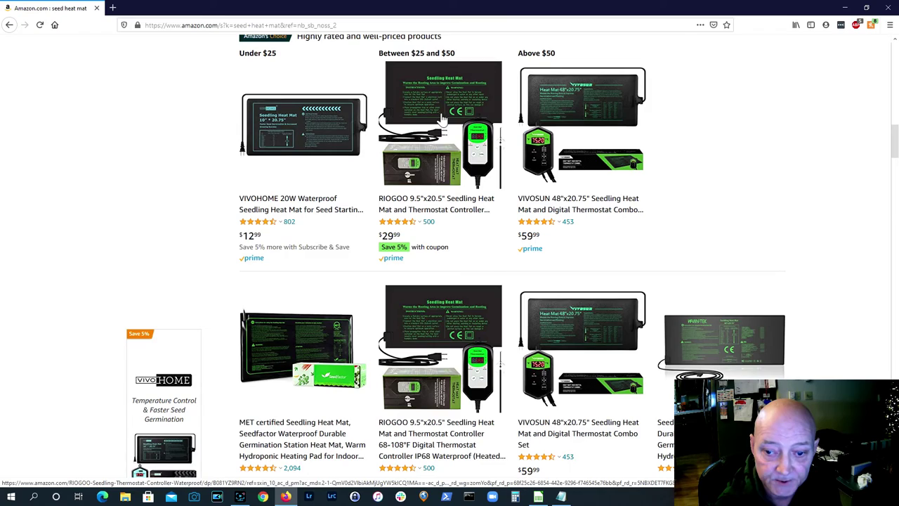
Open the VIVOSUN Durable Waterproof Seedling Heat Mat 10" x 20.75" listing from the results and examine its magnified product image.
scroll(443, 119, "down", 2)
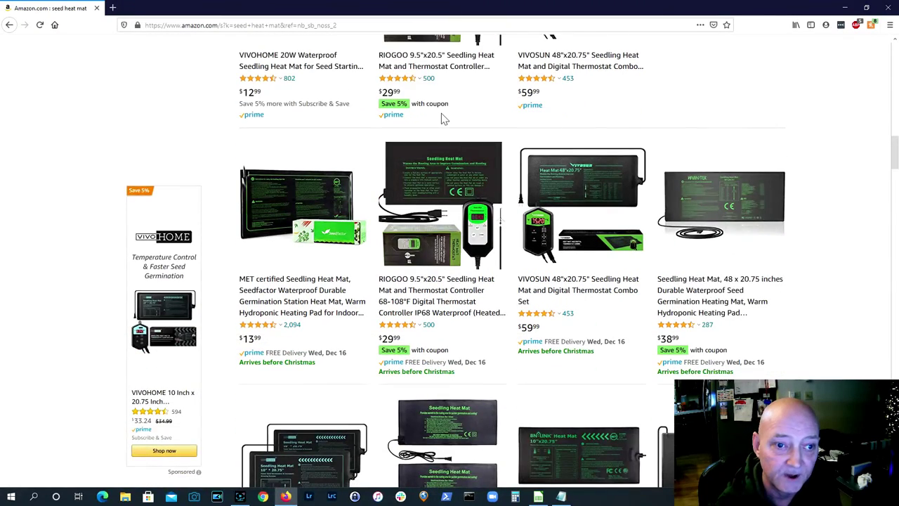
scroll(442, 119, "up", 6)
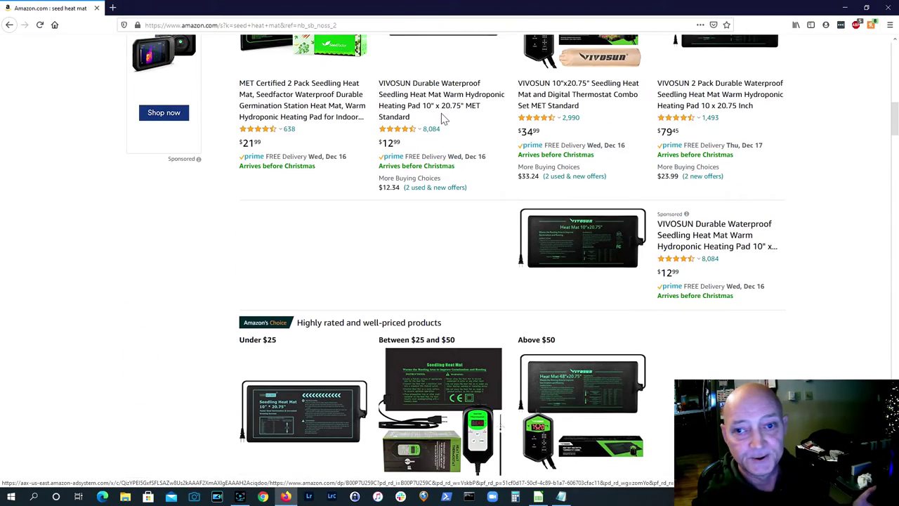
scroll(441, 120, "up", 3)
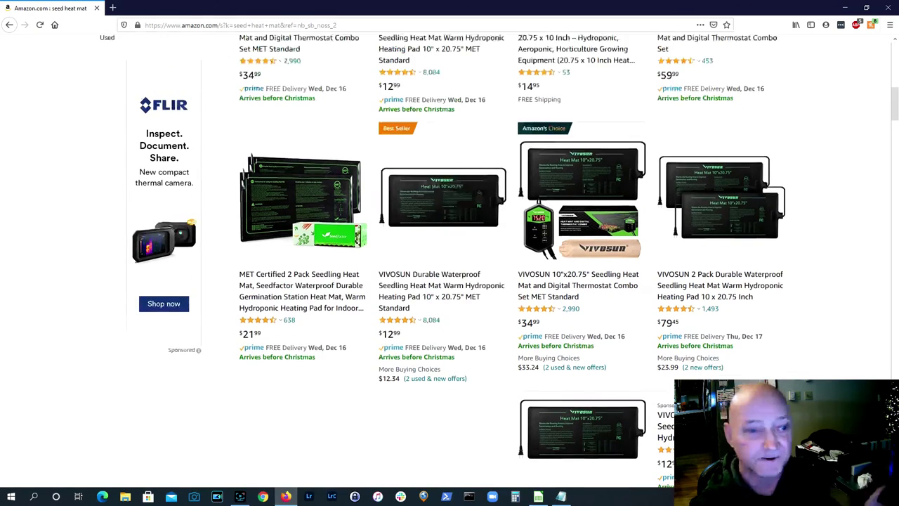
scroll(441, 119, "up", 2)
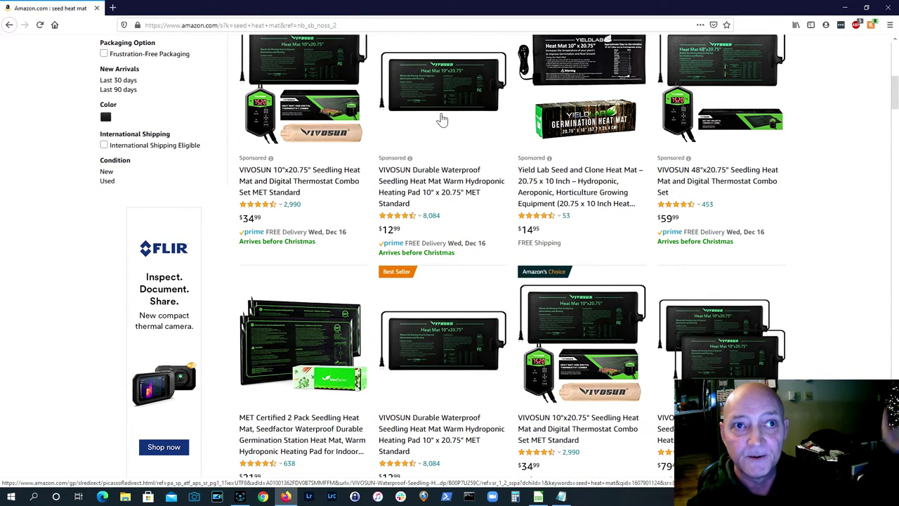
scroll(441, 119, "down", 1)
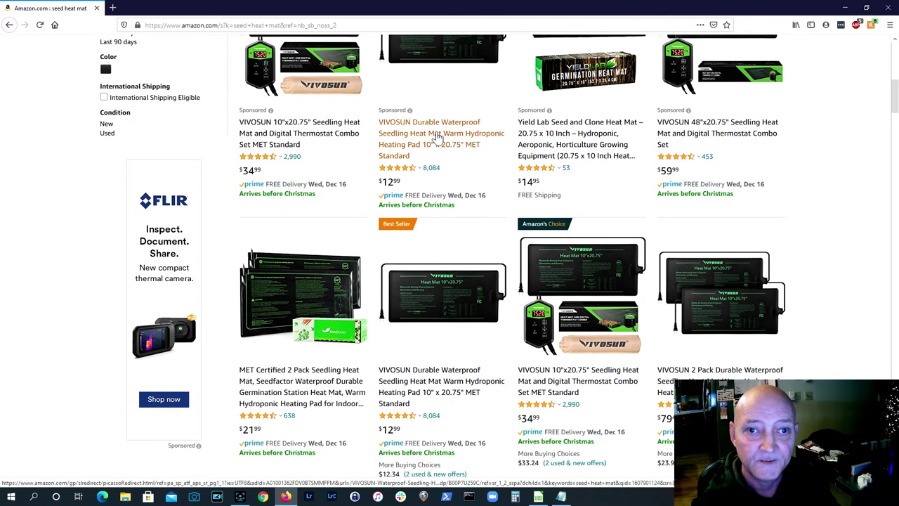
left_click(437, 136)
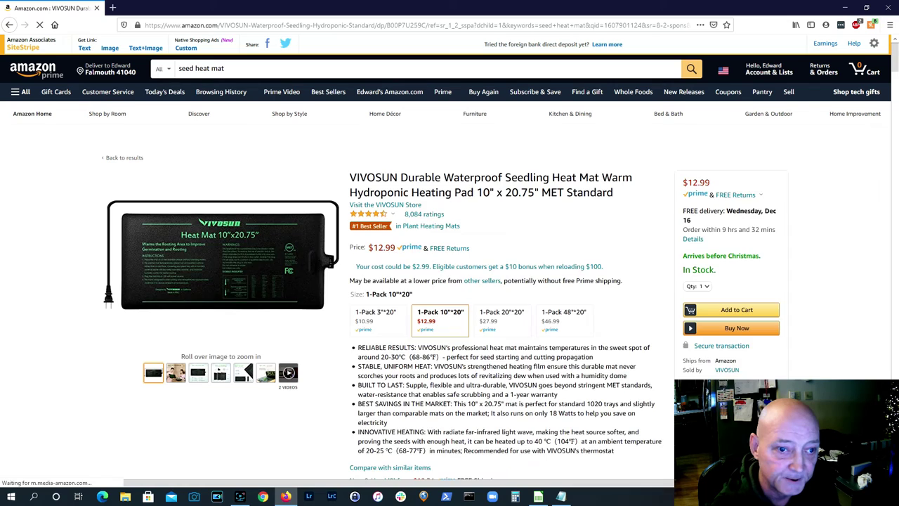
mouse_move(266, 260)
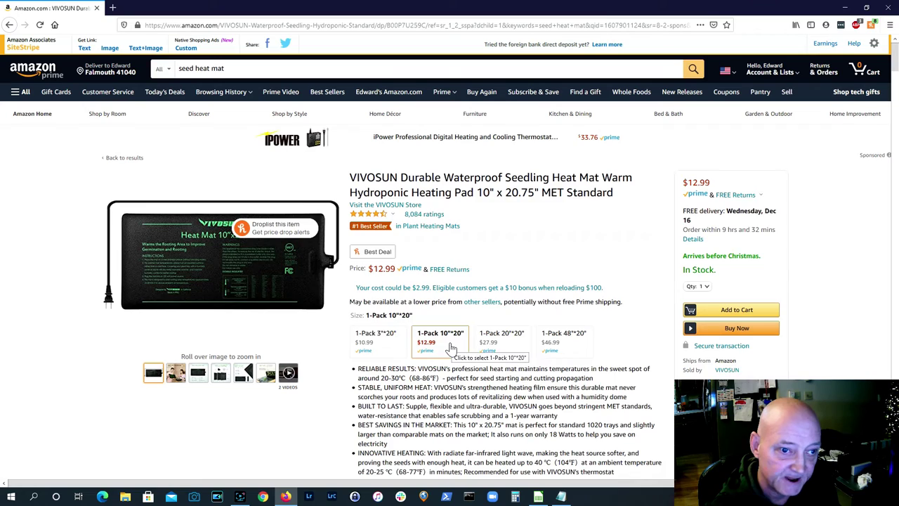
mouse_move(252, 292)
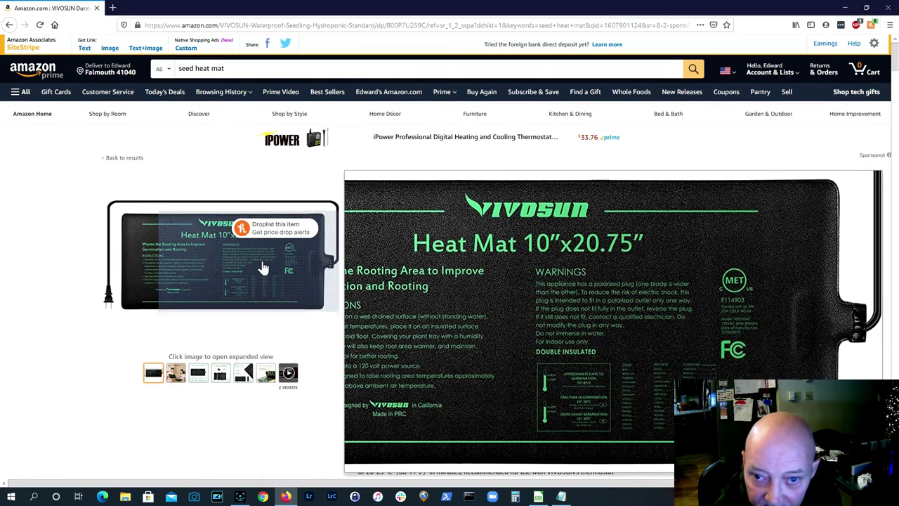